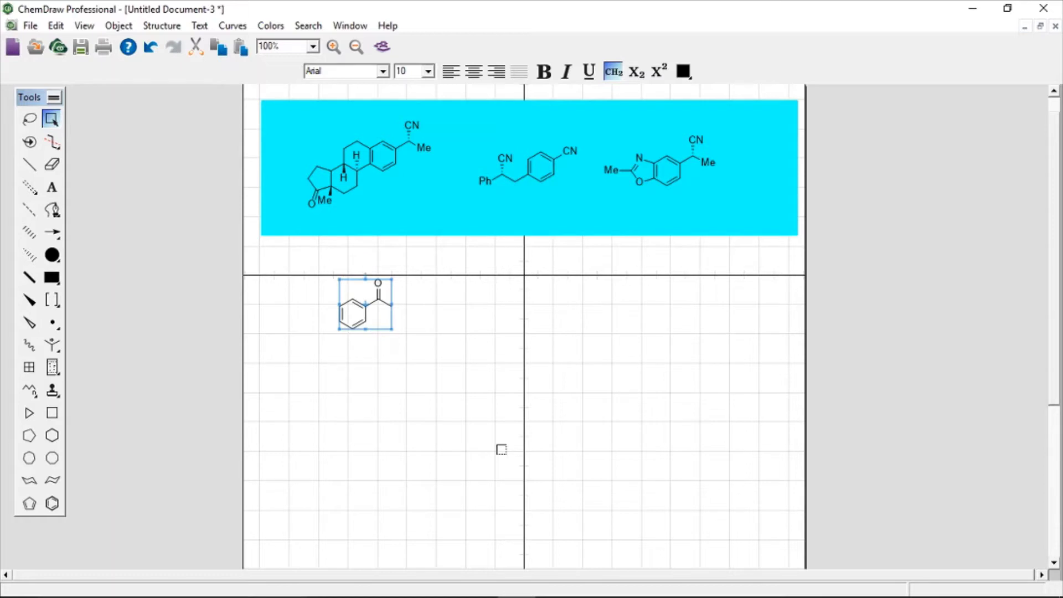
- Select the whole acetophenone structure with the Marquee tool, leaving the blue panel of example molecules unselected
{"action": "left_click", "coordinate": [501, 448]}
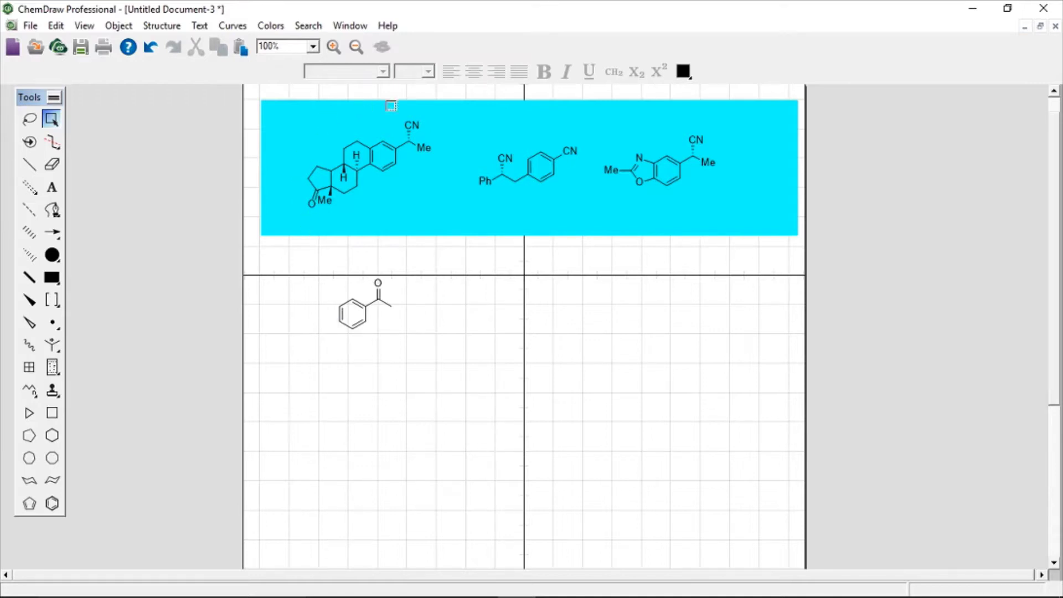
{"action": "left_click", "coordinate": [433, 207]}
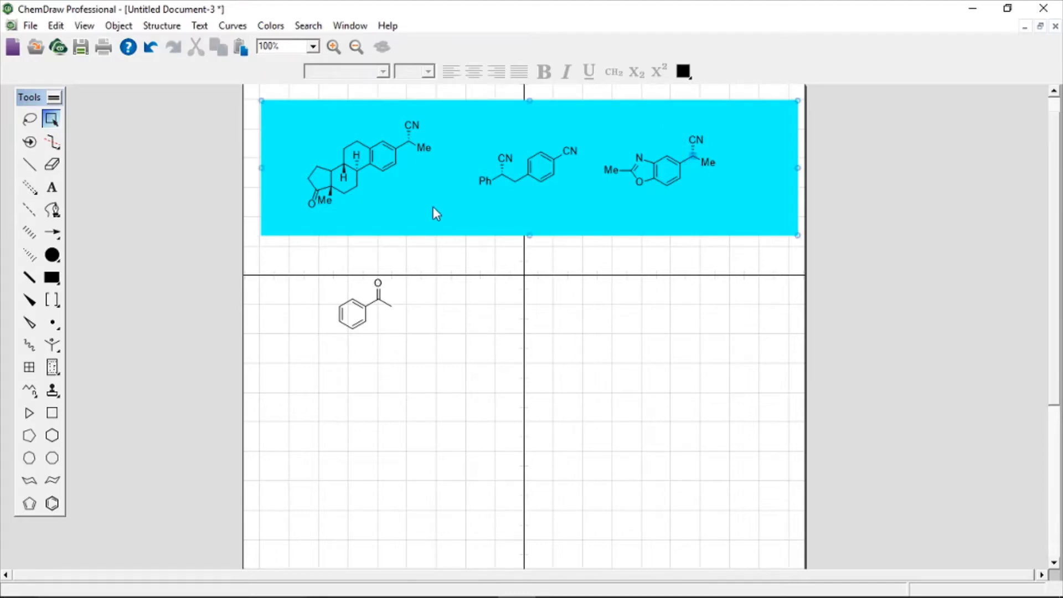
{"action": "left_click", "coordinate": [446, 303]}
{"action": "left_click_drag", "start_coordinate": [326, 272], "coordinate": [430, 359]}
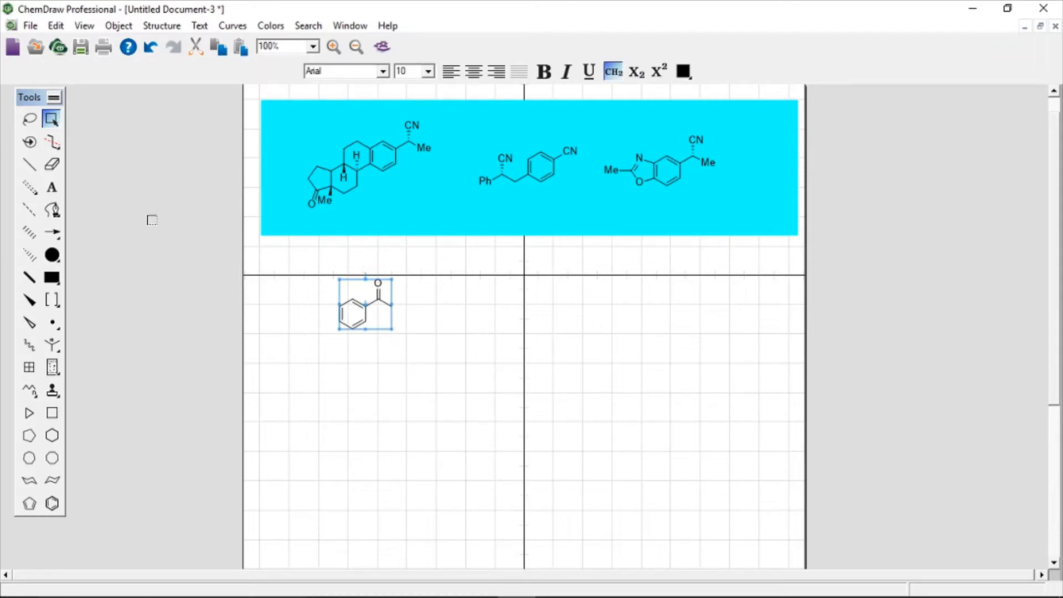
- Select the acetophenone structure and individual parts of it with the Lasso tool, and clear the selection
{"action": "left_click", "coordinate": [52, 119]}
{"action": "left_click", "coordinate": [31, 119]}
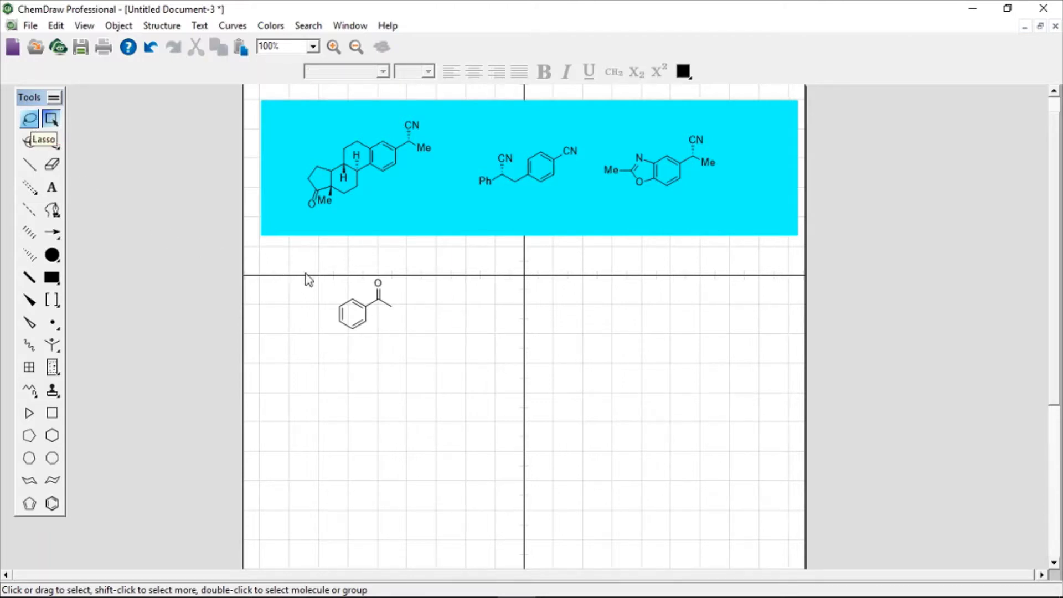
{"action": "left_click_drag", "start_coordinate": [309, 280], "coordinate": [318, 283]}
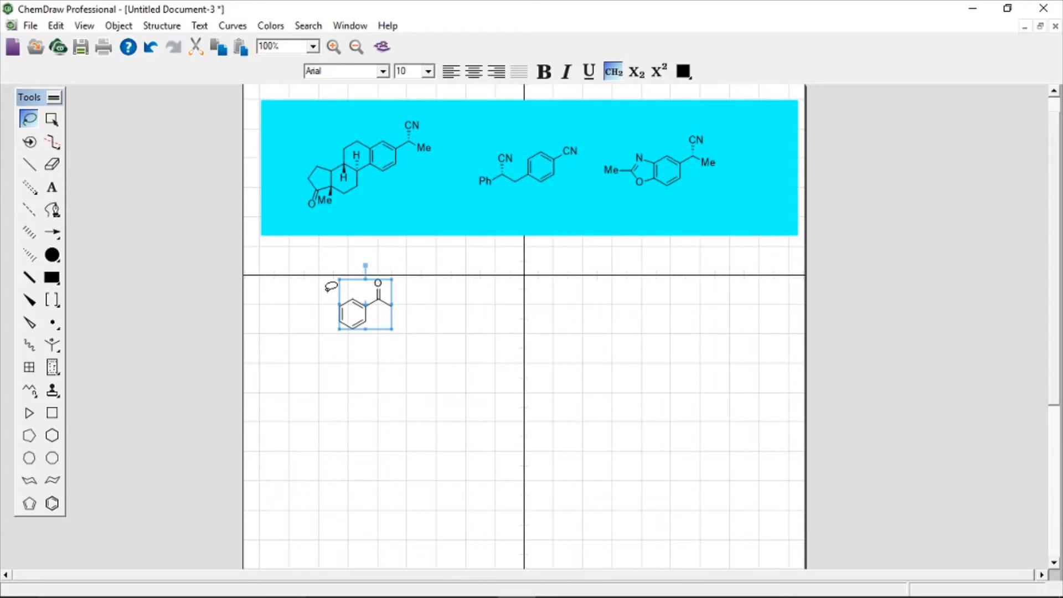
{"action": "mouse_move", "coordinate": [348, 320]}
{"action": "left_mouse_down"}
{"action": "mouse_move", "coordinate": [396, 349]}
{"action": "mouse_move", "coordinate": [368, 357]}
{"action": "mouse_move", "coordinate": [302, 346]}
{"action": "left_mouse_up"}
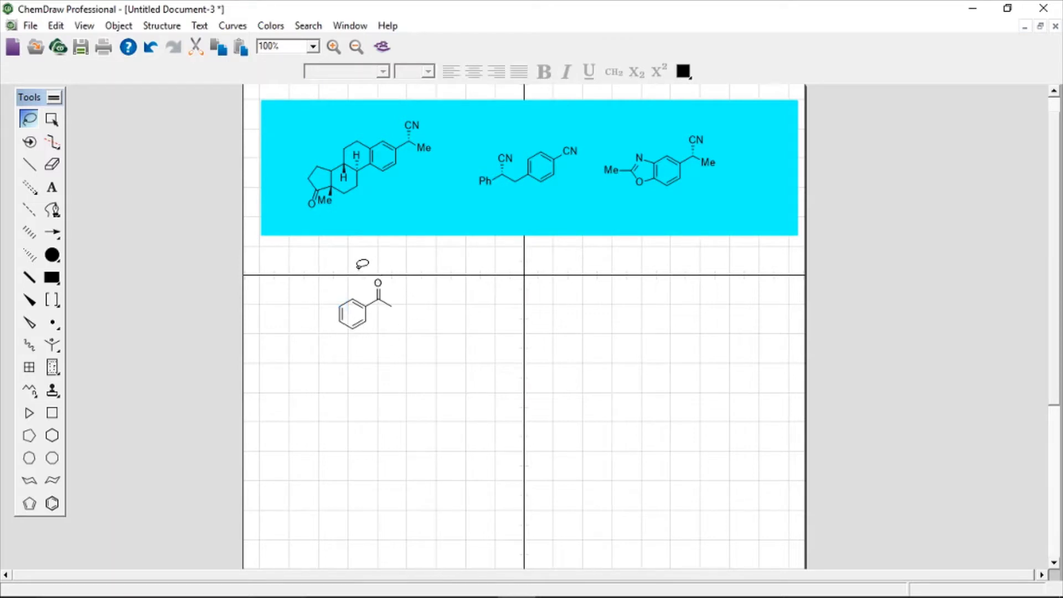
{"action": "mouse_move", "coordinate": [394, 343]}
{"action": "left_mouse_down"}
{"action": "mouse_move", "coordinate": [407, 353]}
{"action": "mouse_move", "coordinate": [338, 317]}
{"action": "left_mouse_up"}
{"action": "mouse_move", "coordinate": [336, 329]}
{"action": "left_mouse_down"}
{"action": "mouse_move", "coordinate": [358, 271]}
{"action": "mouse_move", "coordinate": [413, 264]}
{"action": "mouse_move", "coordinate": [442, 283]}
{"action": "mouse_move", "coordinate": [436, 341]}
{"action": "left_mouse_up"}
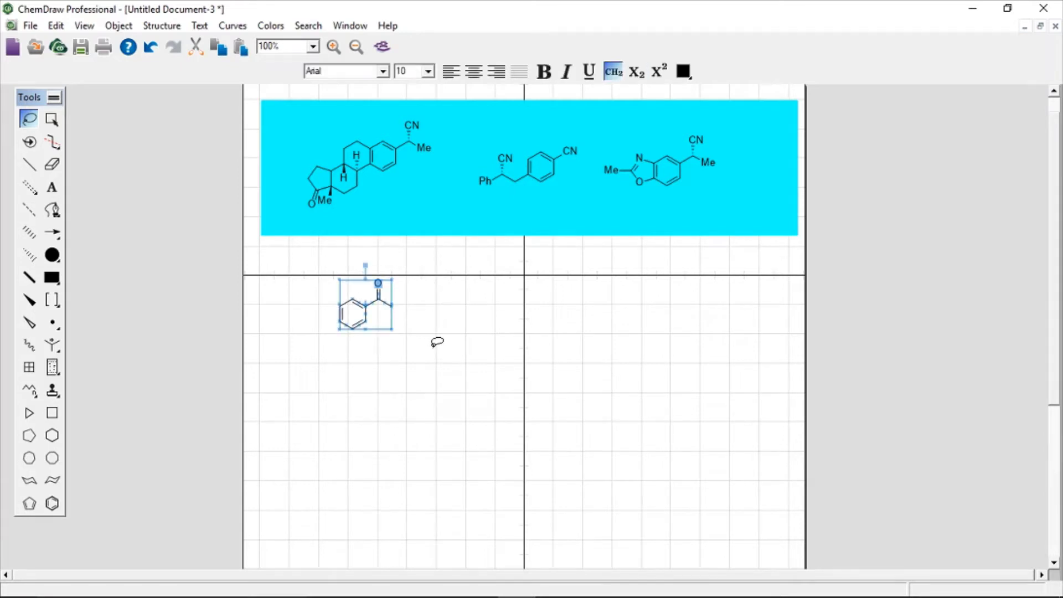
{"action": "left_click", "coordinate": [325, 271]}
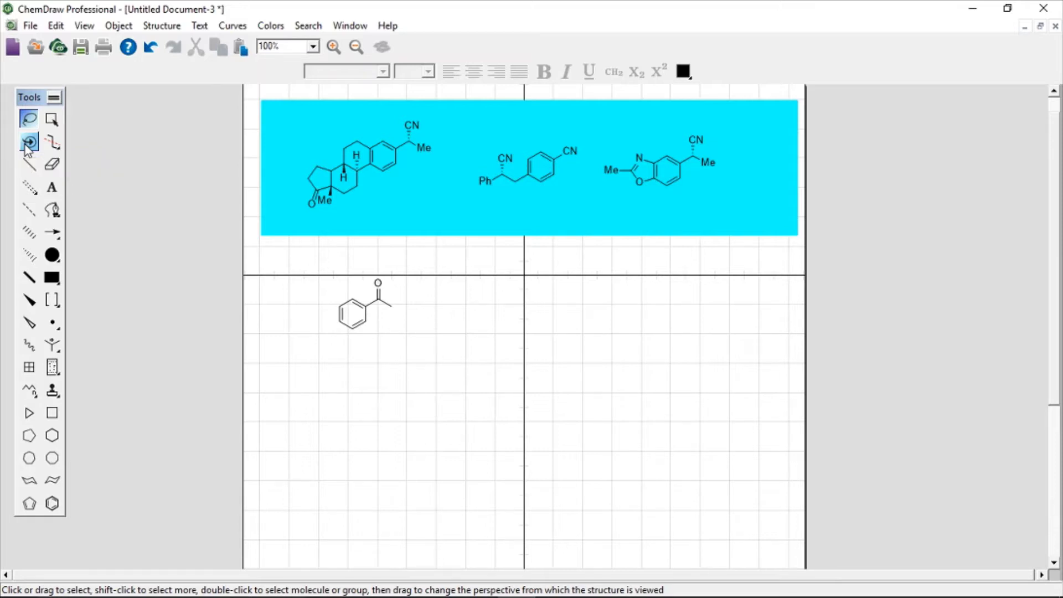
- Tilt the acetophenone structure with the Structure Perspective tool and turn it back to nearly flat
{"action": "left_click", "coordinate": [28, 143]}
{"action": "left_click", "coordinate": [355, 310]}
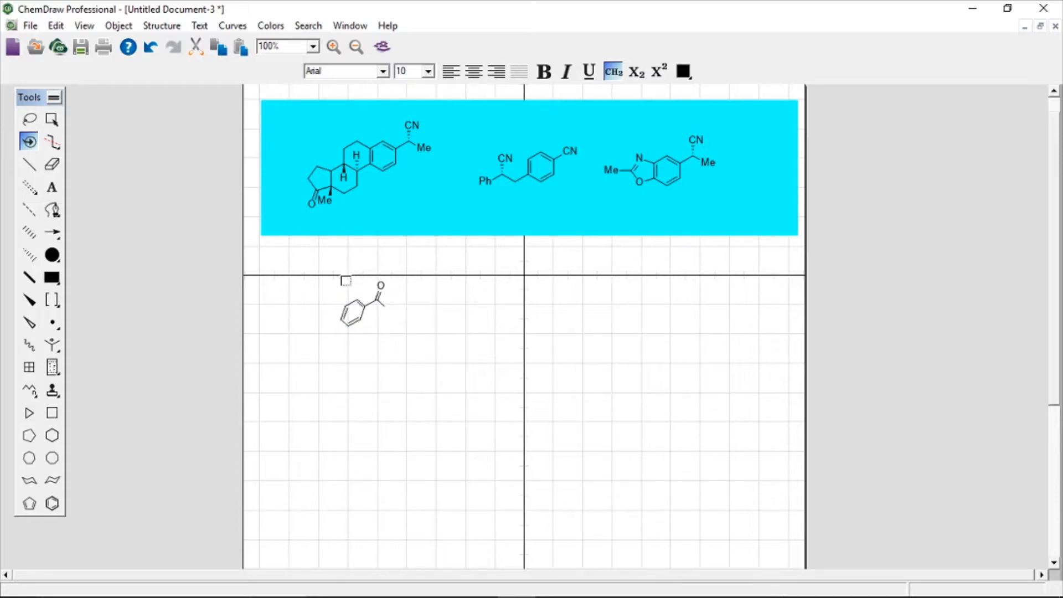
{"action": "left_click_drag", "start_coordinate": [344, 280], "coordinate": [369, 298]}
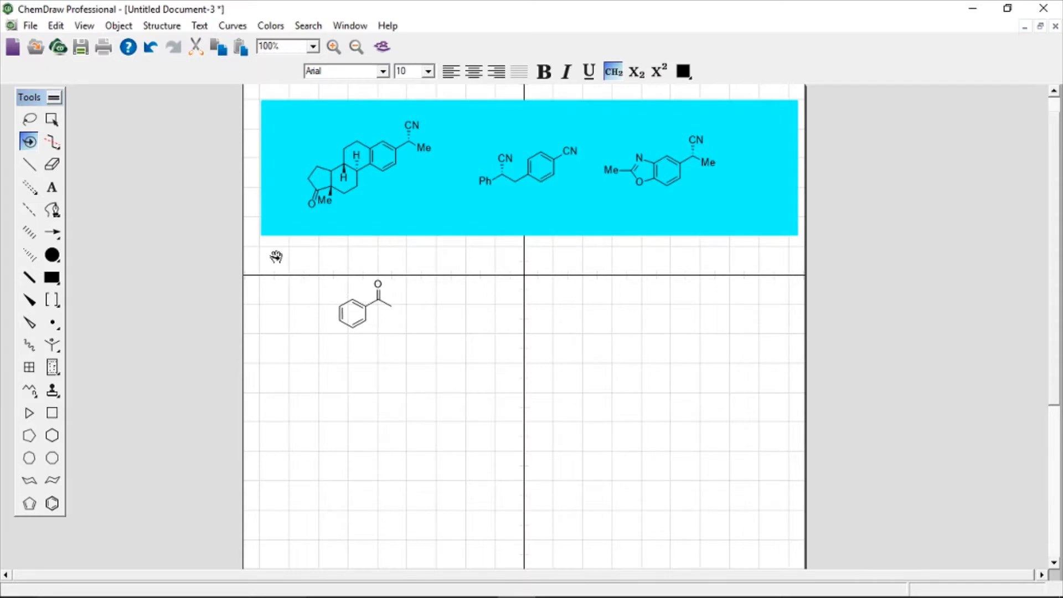
- Try the Mass Fragmentation tool across the bond between the ring and the carbonyl carbon, and undo the fragmentation
{"action": "scroll", "coordinate": [164, 216], "scroll_direction": "down", "scroll_amount": 3}
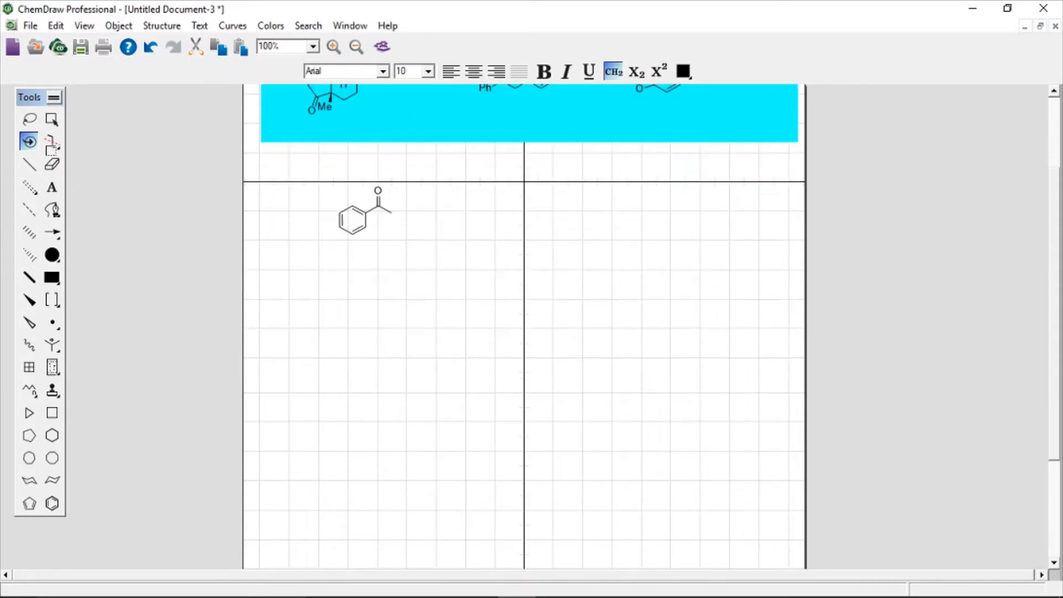
{"action": "left_click", "coordinate": [55, 145]}
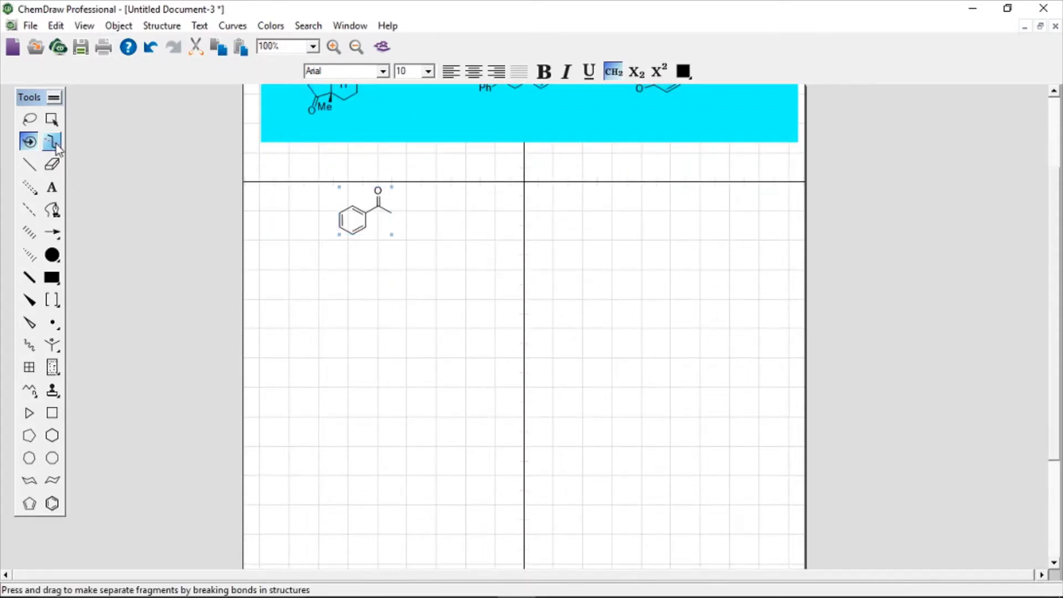
{"action": "left_click", "coordinate": [53, 142]}
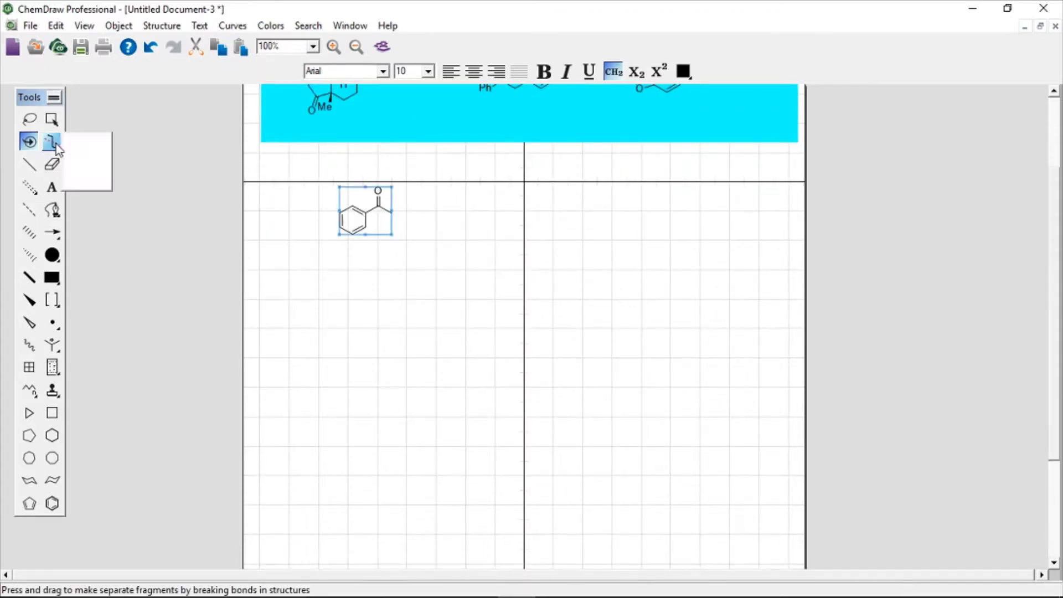
{"action": "left_click", "coordinate": [299, 280]}
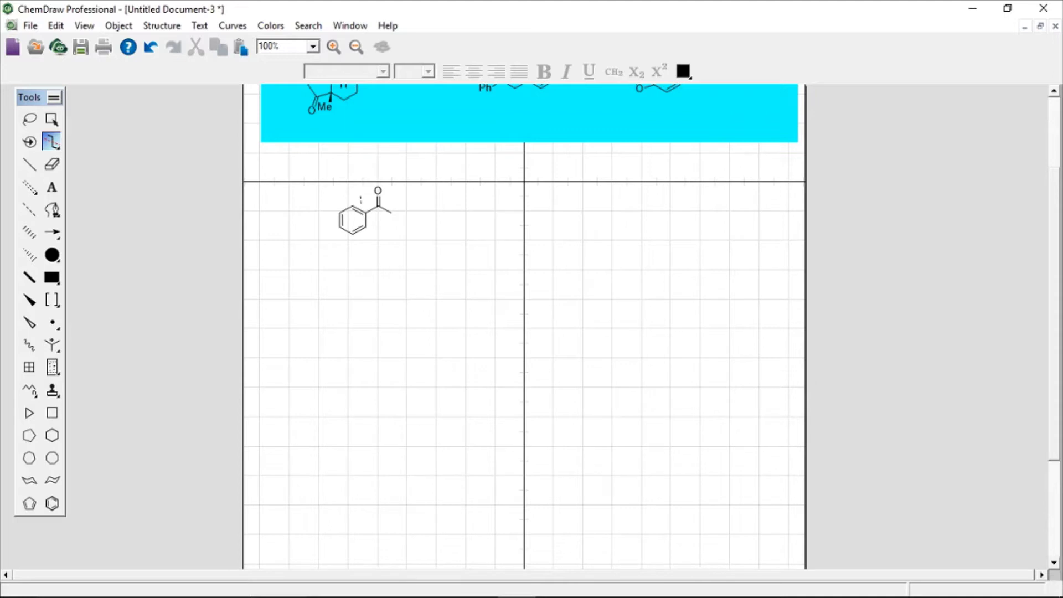
{"action": "left_click_drag", "start_coordinate": [362, 201], "coordinate": [370, 210]}
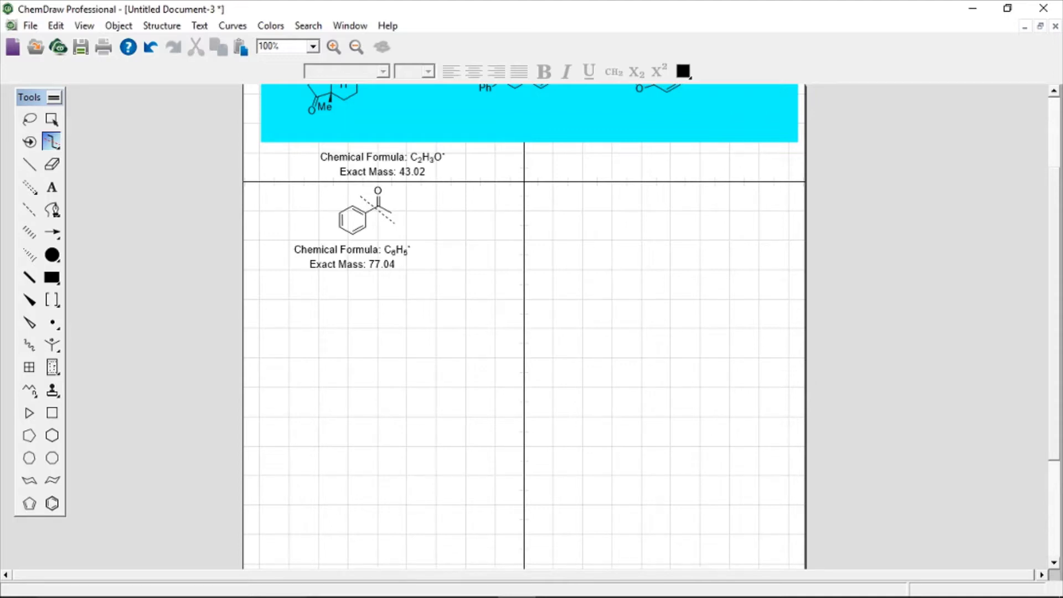
{"action": "left_click_drag", "start_coordinate": [394, 223], "coordinate": [396, 236]}
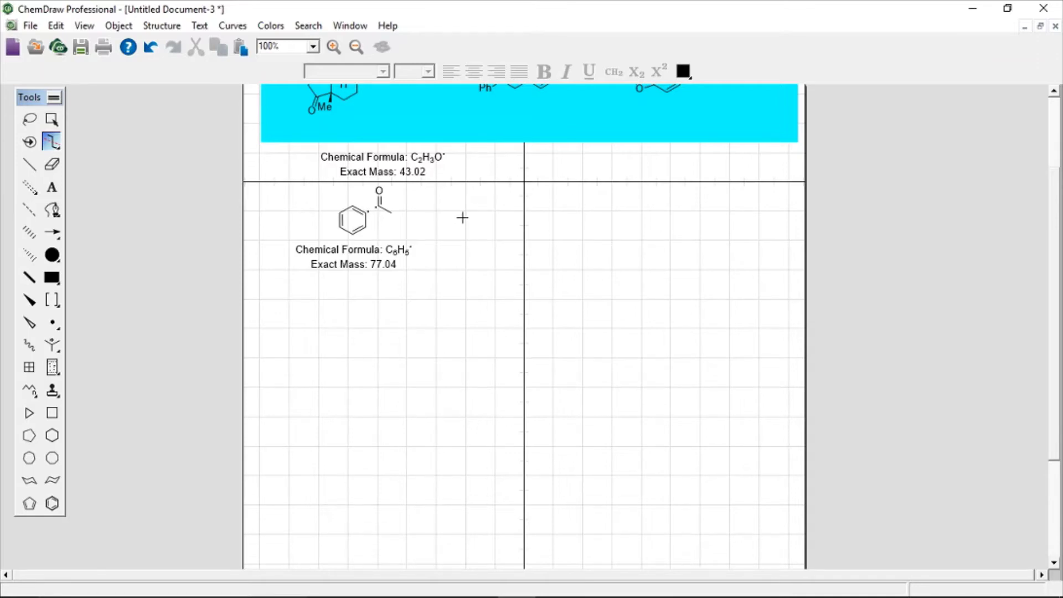
{"action": "key", "text": "ctrl+z"}
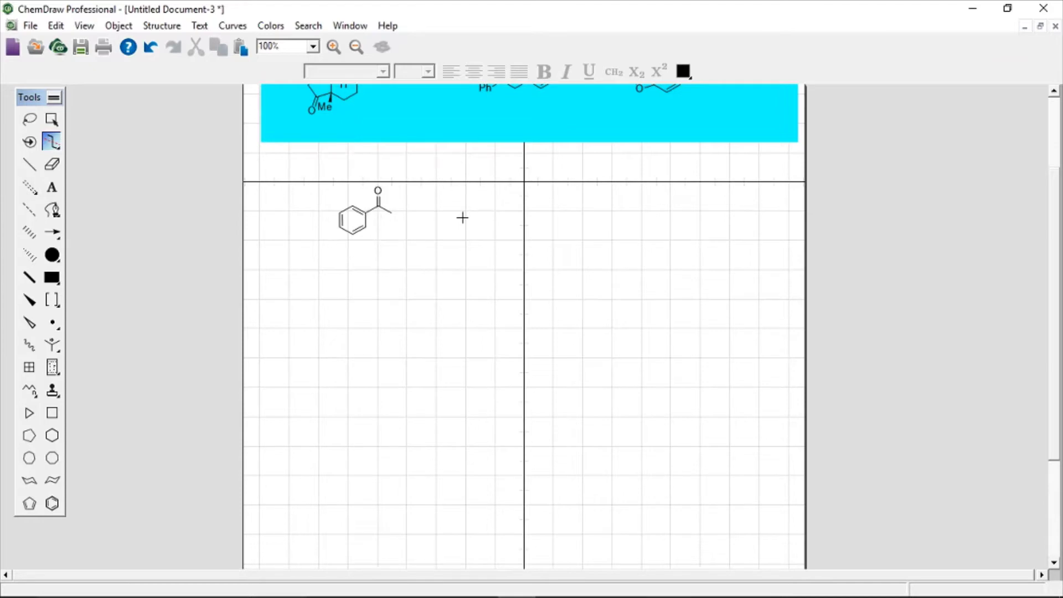
- Try erasing bonds of the benzene ring with the Eraser, undoing each deletion
{"action": "left_click", "coordinate": [51, 166]}
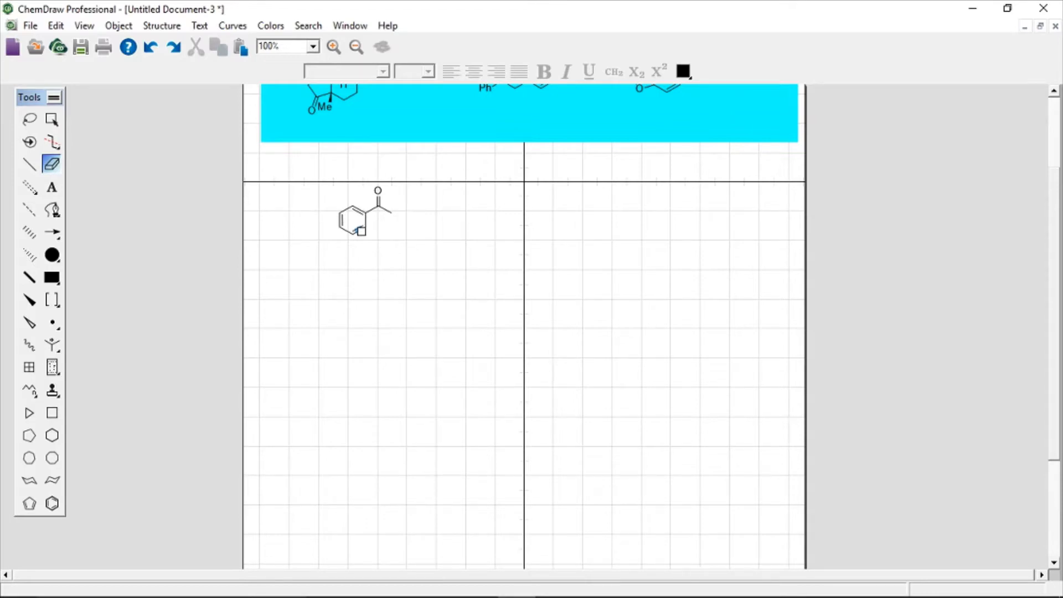
{"action": "left_click", "coordinate": [360, 231]}
{"action": "key", "text": "ctrl+z"}
{"action": "left_click", "coordinate": [359, 212]}
{"action": "key", "text": "ctrl+z"}
{"action": "key", "text": "ctrl+z"}
{"action": "key", "text": "ctrl+z"}
{"action": "left_click", "coordinate": [356, 237]}
{"action": "key", "text": "ctrl+z"}
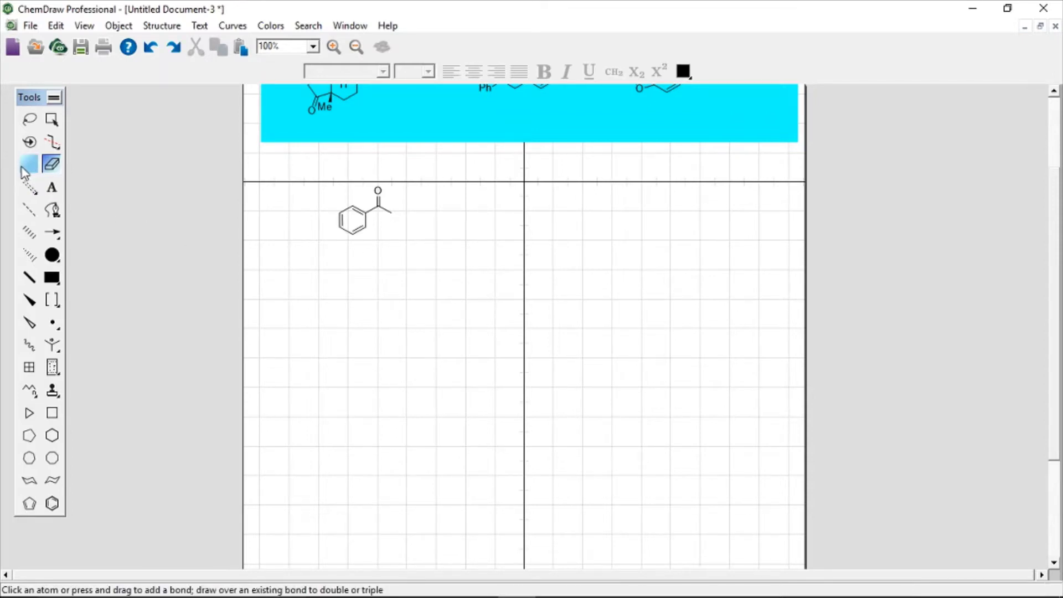
- Draw a three-carbon side chain of solid bonds on the ring carbon ortho to the acetyl group, undoing the surplus bonds
{"action": "key", "text": "Escape"}
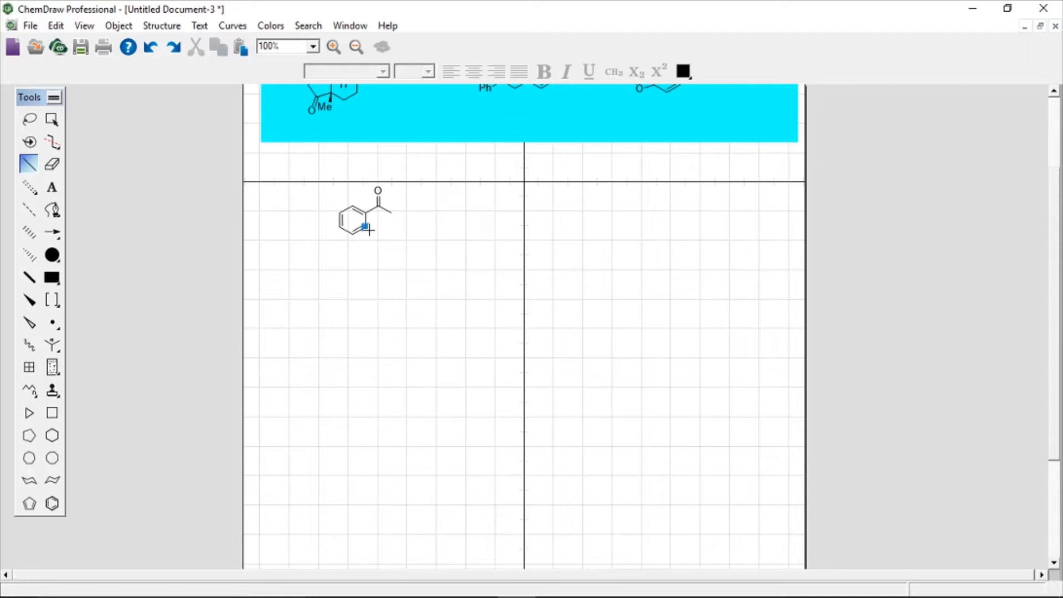
{"action": "left_click", "coordinate": [367, 230]}
{"action": "left_click", "coordinate": [380, 234]}
{"action": "left_click", "coordinate": [391, 226]}
{"action": "left_click", "coordinate": [404, 235]}
{"action": "mouse_move", "coordinate": [404, 235]}
{"action": "left_mouse_down"}
{"action": "mouse_move", "coordinate": [397, 259]}
{"action": "mouse_move", "coordinate": [382, 259]}
{"action": "mouse_move", "coordinate": [410, 261]}
{"action": "mouse_move", "coordinate": [441, 235]}
{"action": "left_mouse_up"}
{"action": "key", "text": "ctrl+z"}
{"action": "key", "text": "ctrl+z"}
- Try labelling the side chain's first carbon as O with the Text tool, and undo the label
{"action": "left_click", "coordinate": [52, 187]}
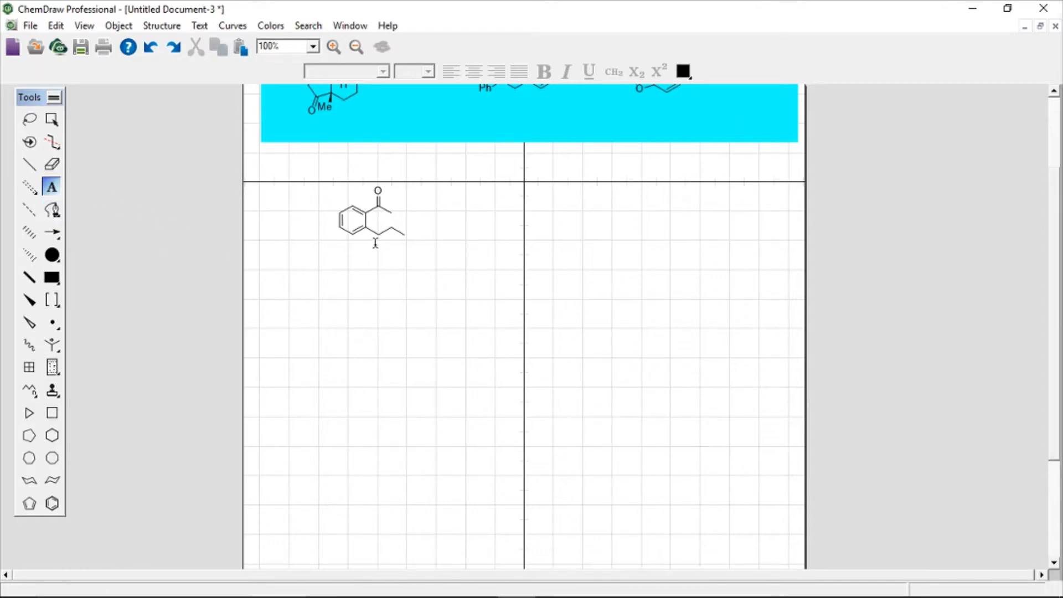
{"action": "key", "text": "s"}
{"action": "left_click", "coordinate": [379, 237]}
{"action": "left_click", "coordinate": [379, 237]}
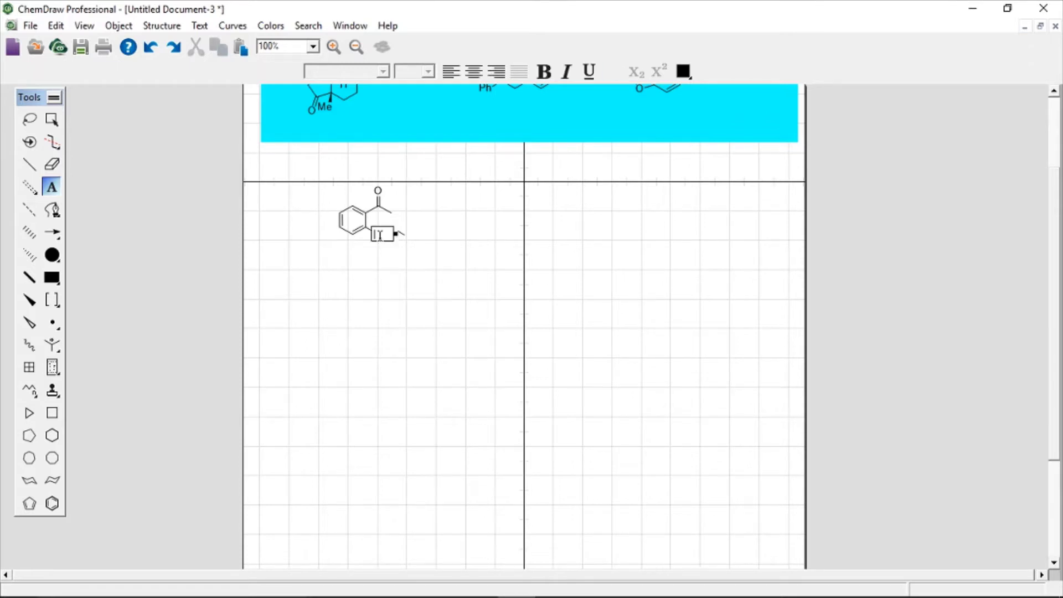
{"action": "left_click", "coordinate": [380, 236]}
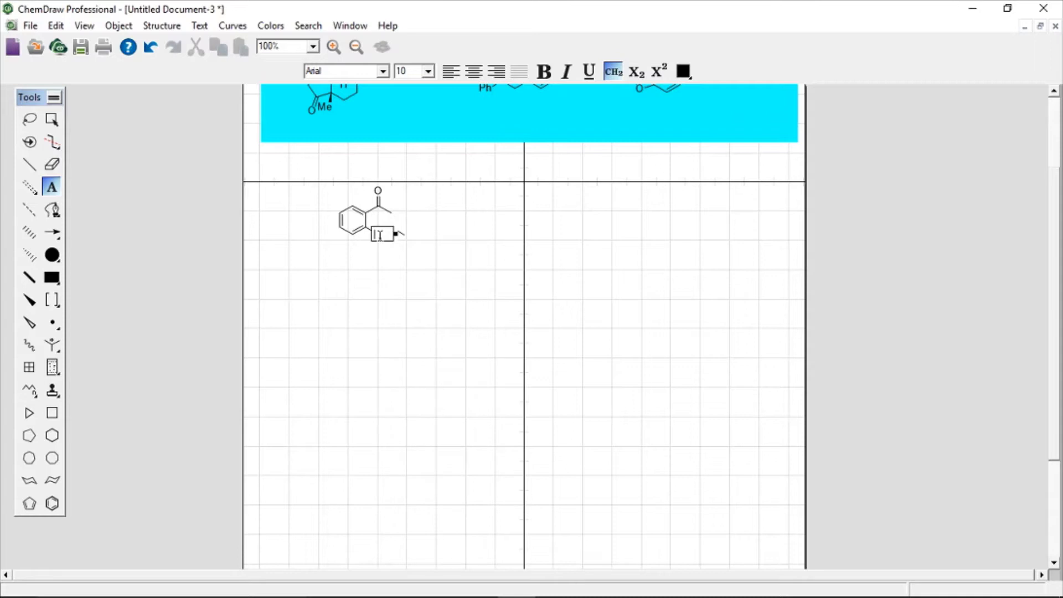
{"action": "type", "text": "O"}
{"action": "left_click", "coordinate": [387, 313]}
{"action": "key", "text": "ctrl+z"}
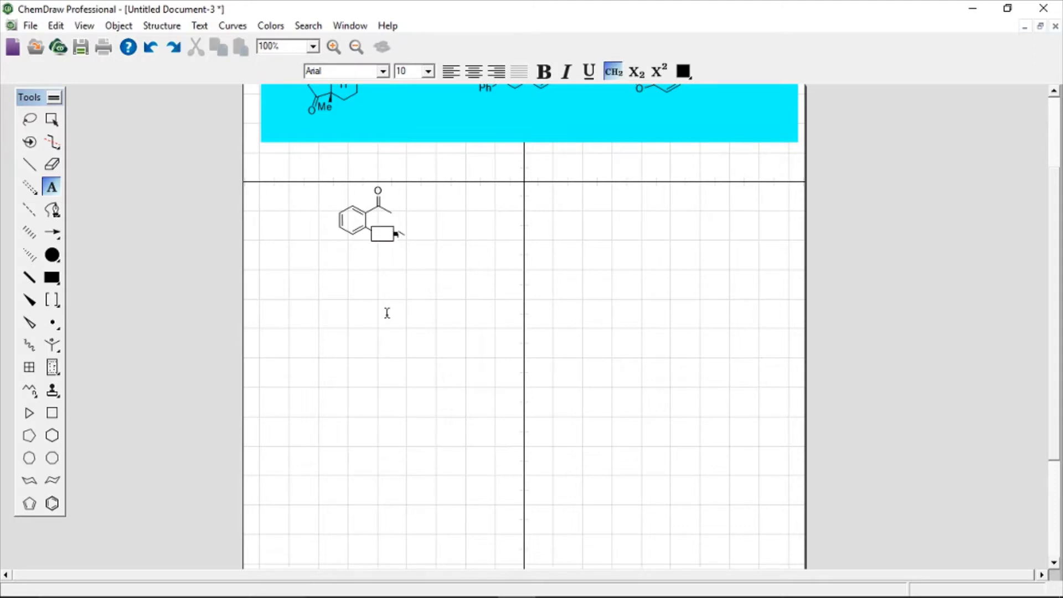
- Set the multiple-bond type to Bold Double Bond
{"action": "left_click", "coordinate": [32, 193]}
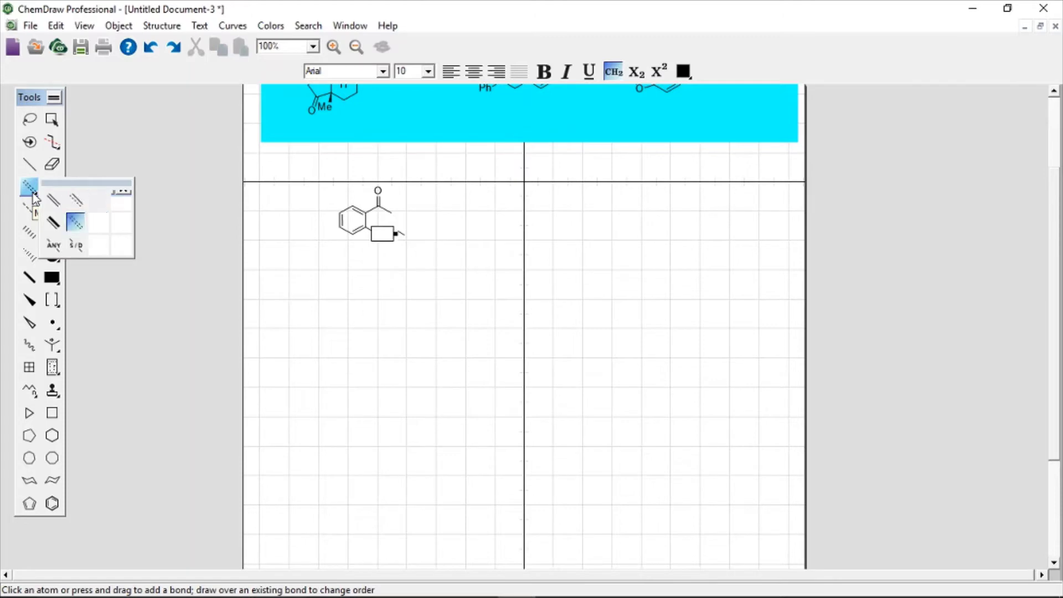
{"action": "left_click", "coordinate": [76, 220]}
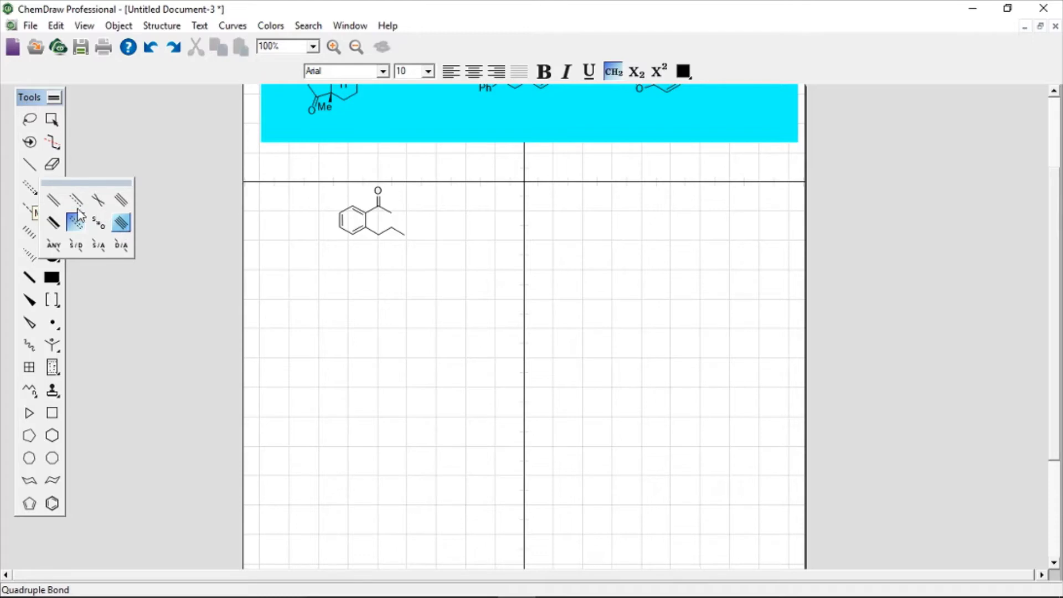
{"action": "left_click", "coordinate": [55, 223]}
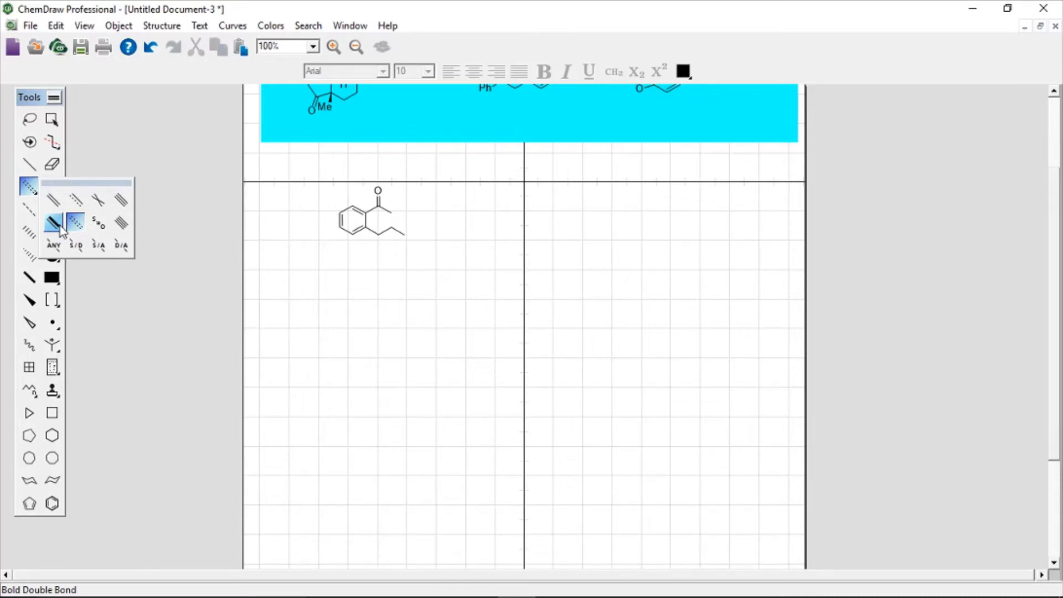
{"action": "left_click", "coordinate": [59, 225]}
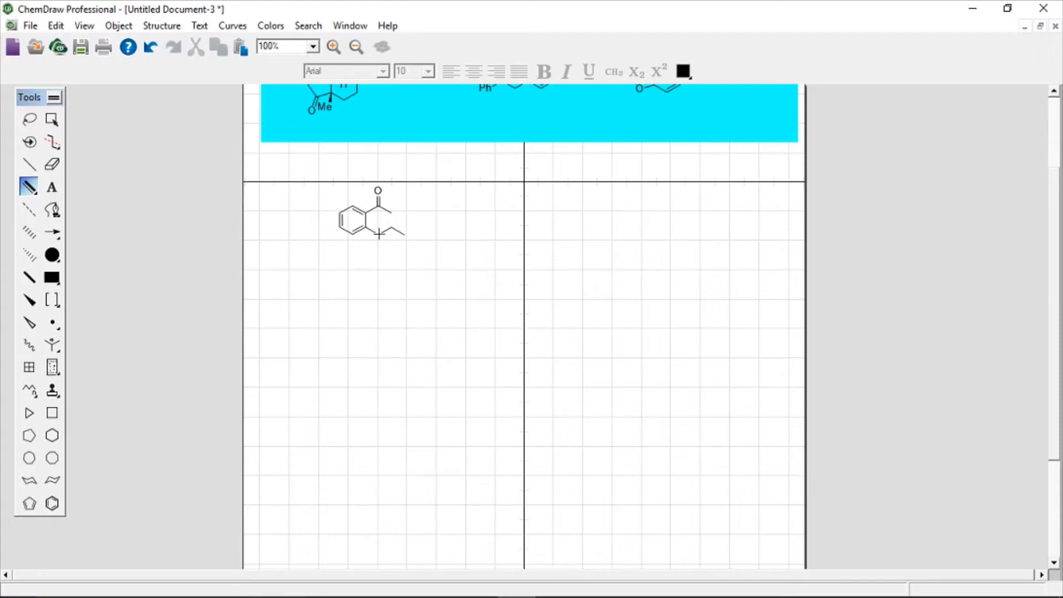
- Make the side chain's first carbon–carbon bond beyond the ring attachment double and extend the chain end with a vinyl double bond
{"action": "left_click", "coordinate": [29, 165]}
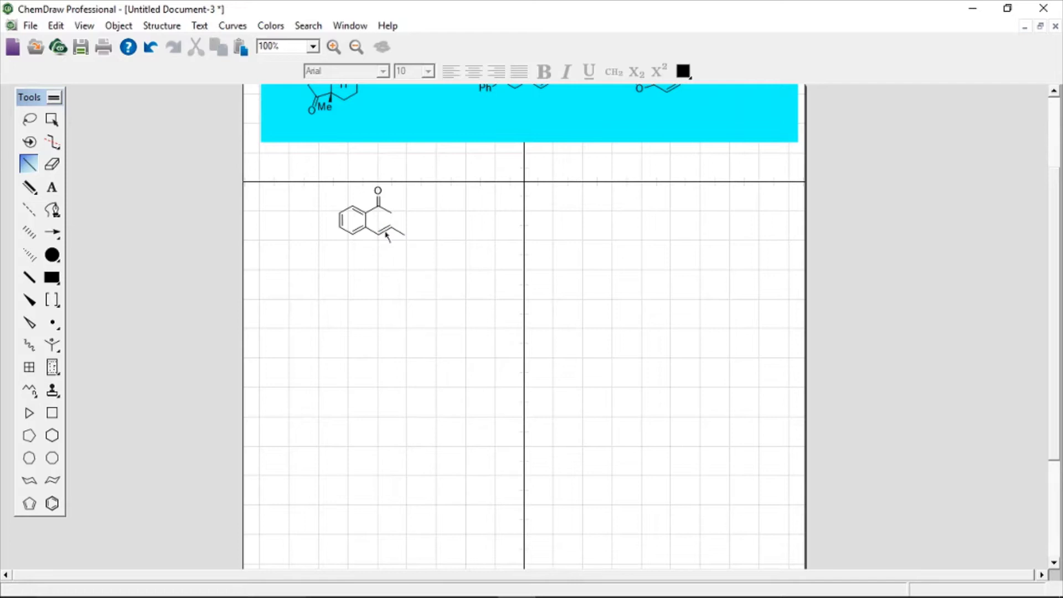
{"action": "left_click", "coordinate": [385, 231]}
{"action": "left_click", "coordinate": [405, 235]}
{"action": "left_click", "coordinate": [404, 243]}
- Try closing a second ring from the acetyl methyl with a plain double bond, and undo back to an ethyl side chain
{"action": "left_click", "coordinate": [28, 193]}
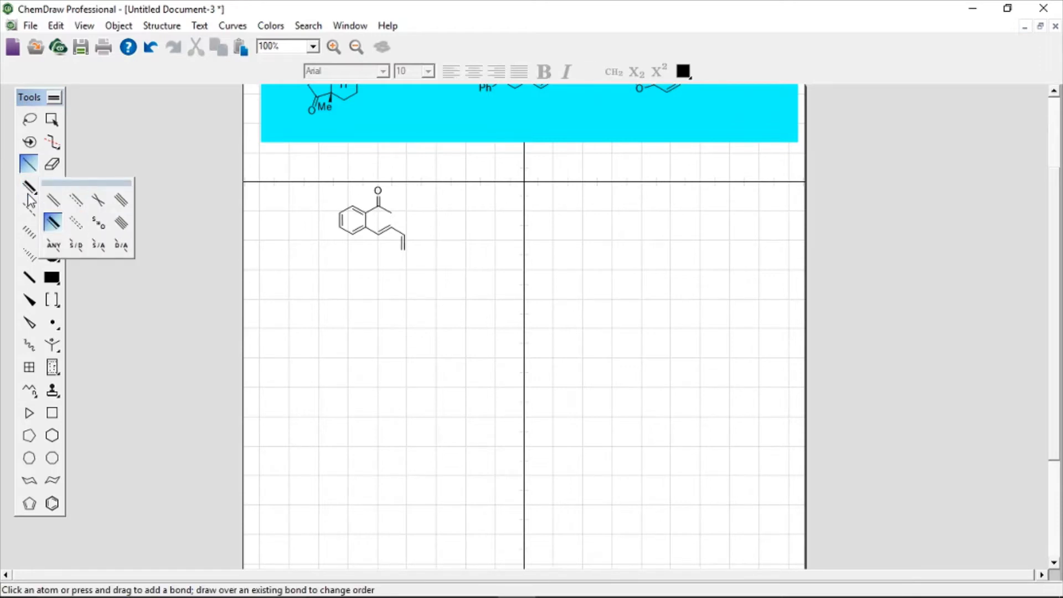
{"action": "left_click", "coordinate": [57, 202]}
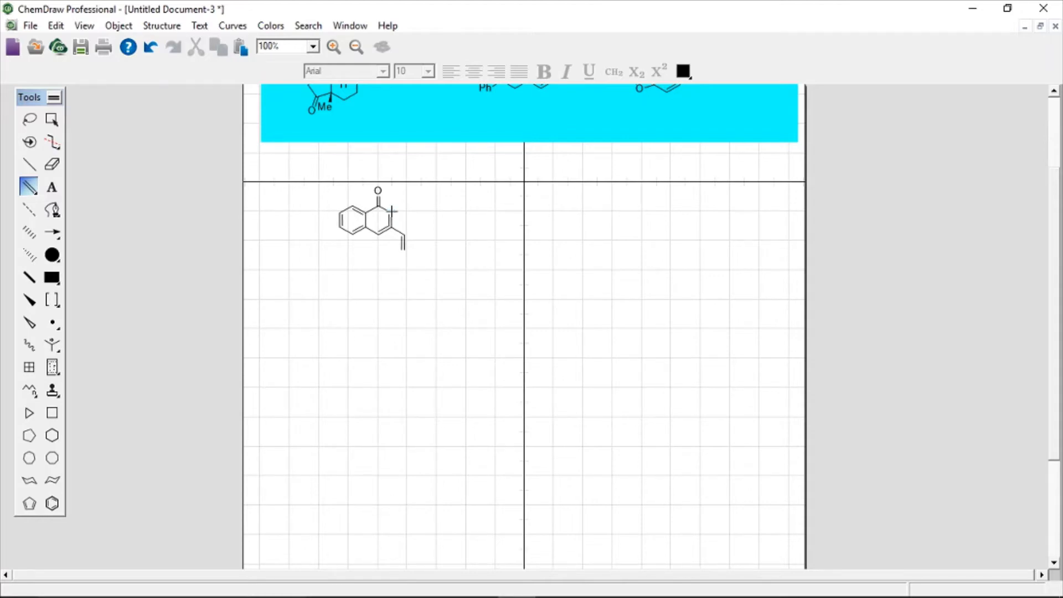
{"action": "left_click_drag", "start_coordinate": [390, 212], "coordinate": [391, 227]}
{"action": "key", "text": "ctrl+z"}
{"action": "key", "text": "ctrl+z"}
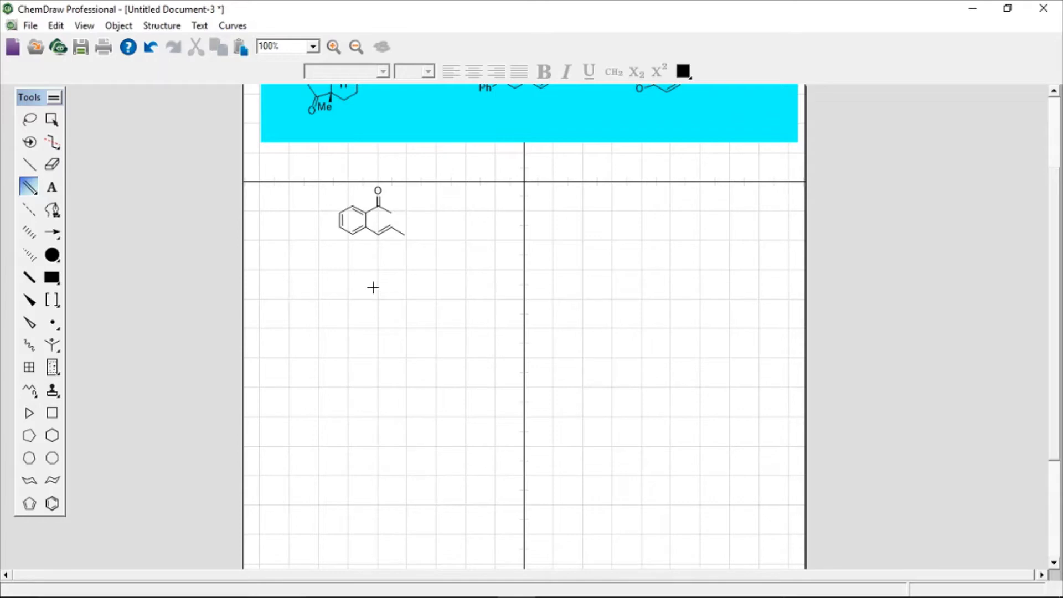
{"action": "key", "text": "ctrl+z"}
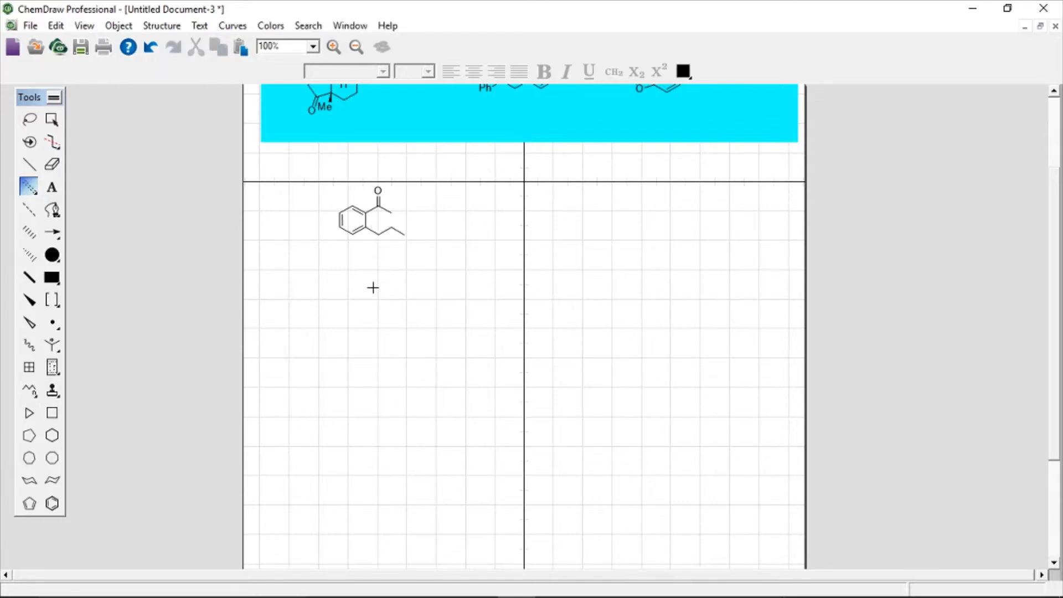
{"action": "key", "text": "ctrl+z"}
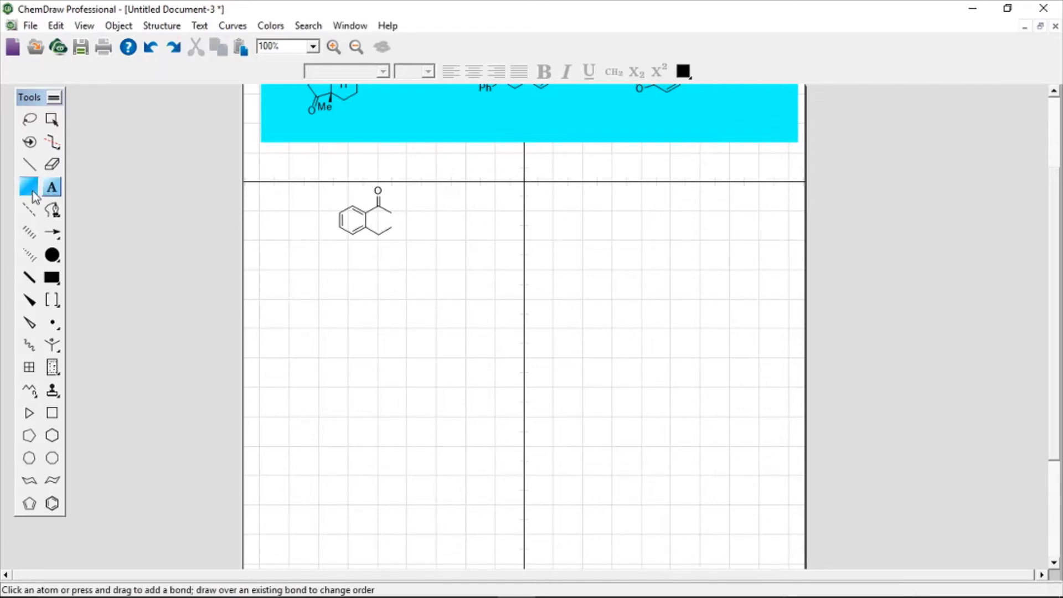
- Extend the ethyl chain's end with a triple bond and add dashed bonds to the two ring carbons farthest from the side chains
{"action": "left_click_drag", "start_coordinate": [30, 192], "coordinate": [120, 200]}
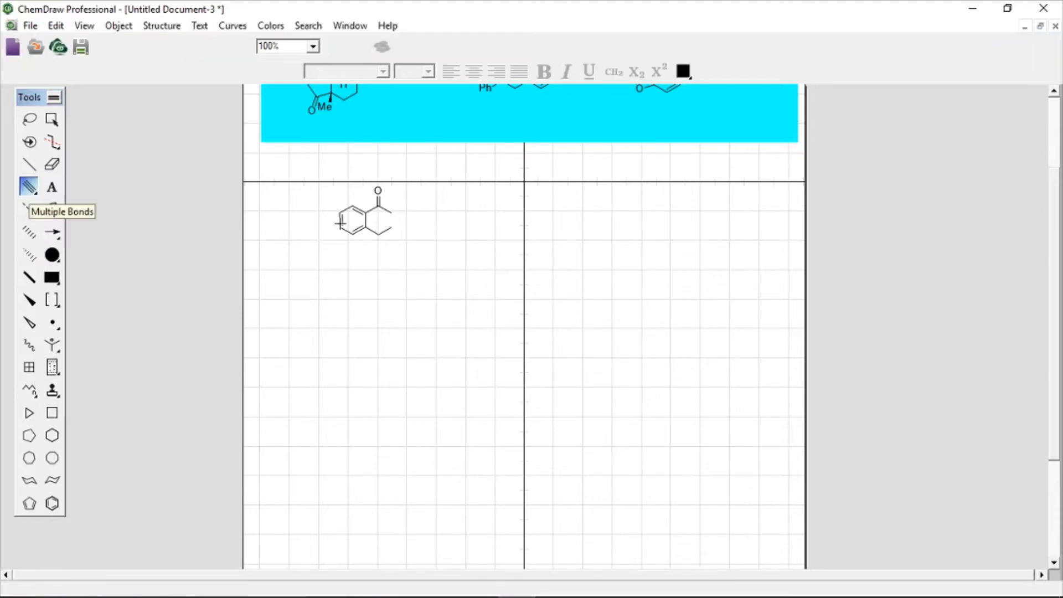
{"action": "left_click", "coordinate": [392, 228]}
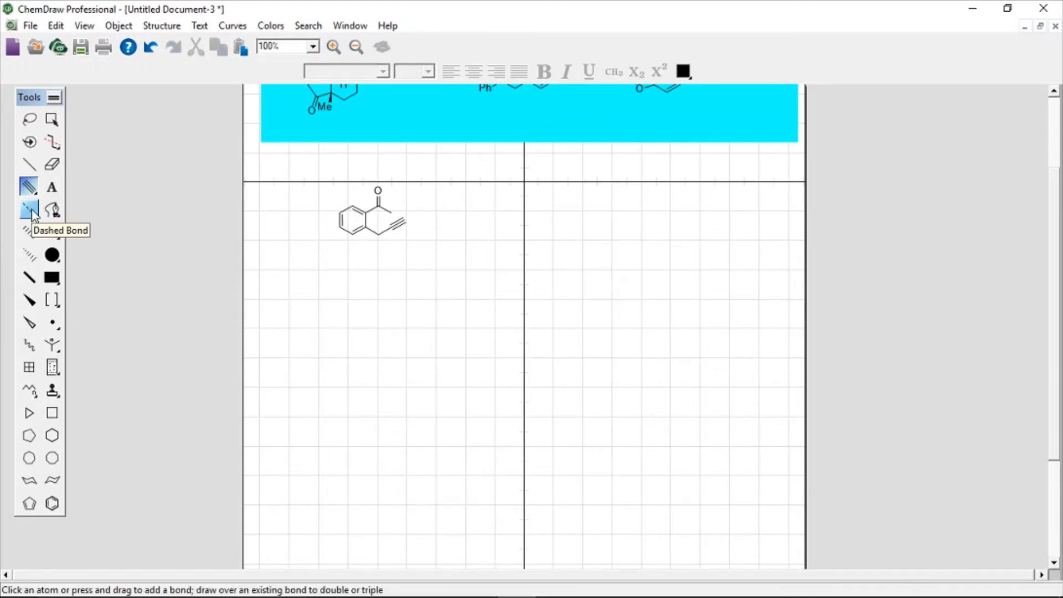
{"action": "left_click", "coordinate": [31, 215]}
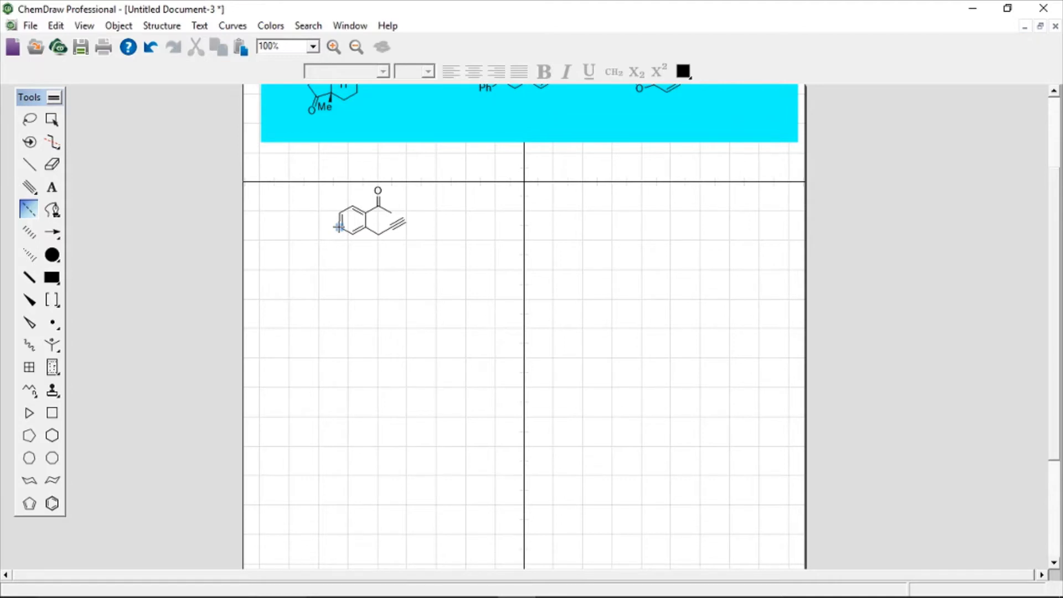
{"action": "left_click", "coordinate": [339, 227]}
{"action": "left_click", "coordinate": [339, 214]}
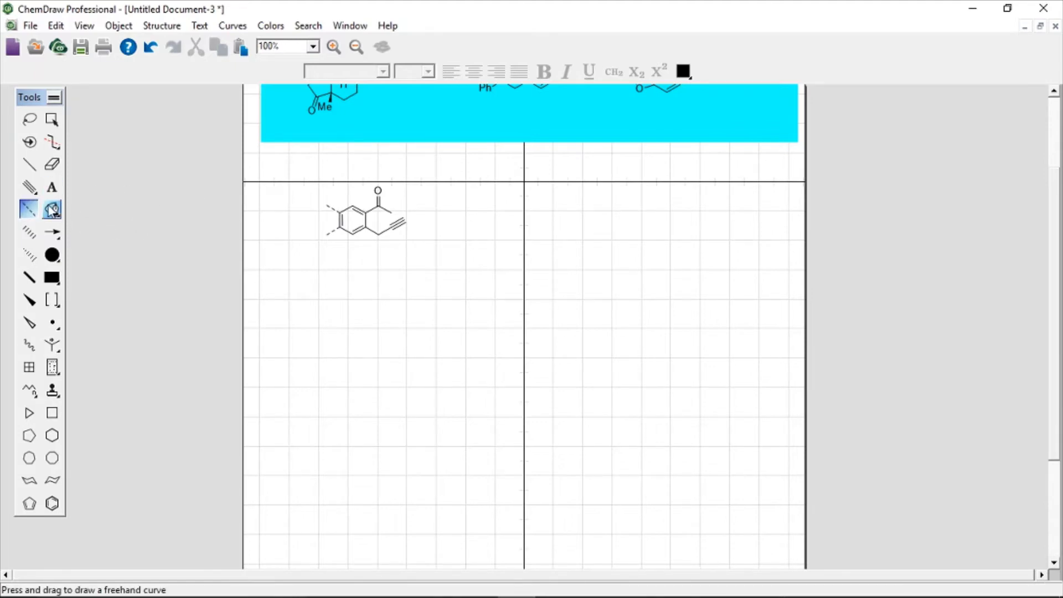
- Try drawing a looping freehand curve in the empty area below the structure, and undo it
{"action": "left_click_drag", "start_coordinate": [51, 209], "coordinate": [78, 227]}
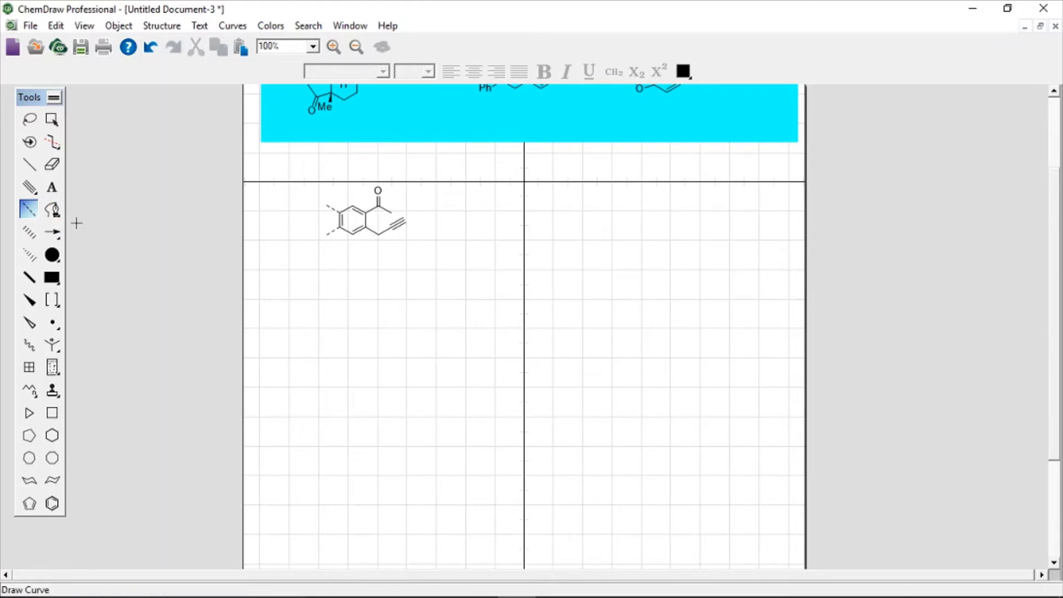
{"action": "left_click", "coordinate": [320, 260]}
{"action": "left_click", "coordinate": [389, 352]}
{"action": "left_click", "coordinate": [390, 382]}
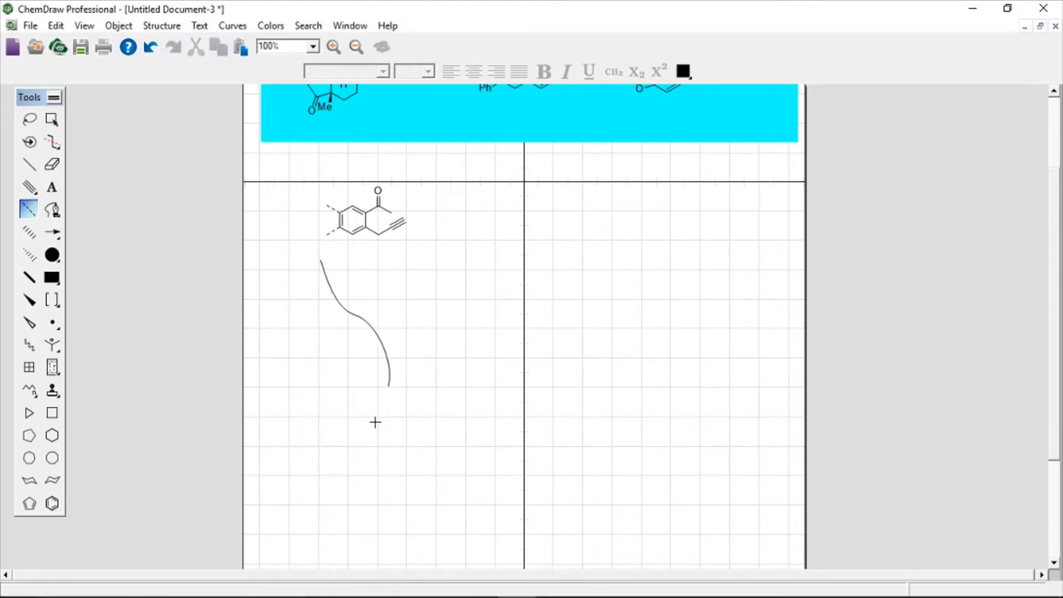
{"action": "left_click", "coordinate": [374, 426]}
{"action": "left_click", "coordinate": [483, 434]}
{"action": "left_click", "coordinate": [560, 370]}
{"action": "left_click", "coordinate": [461, 367]}
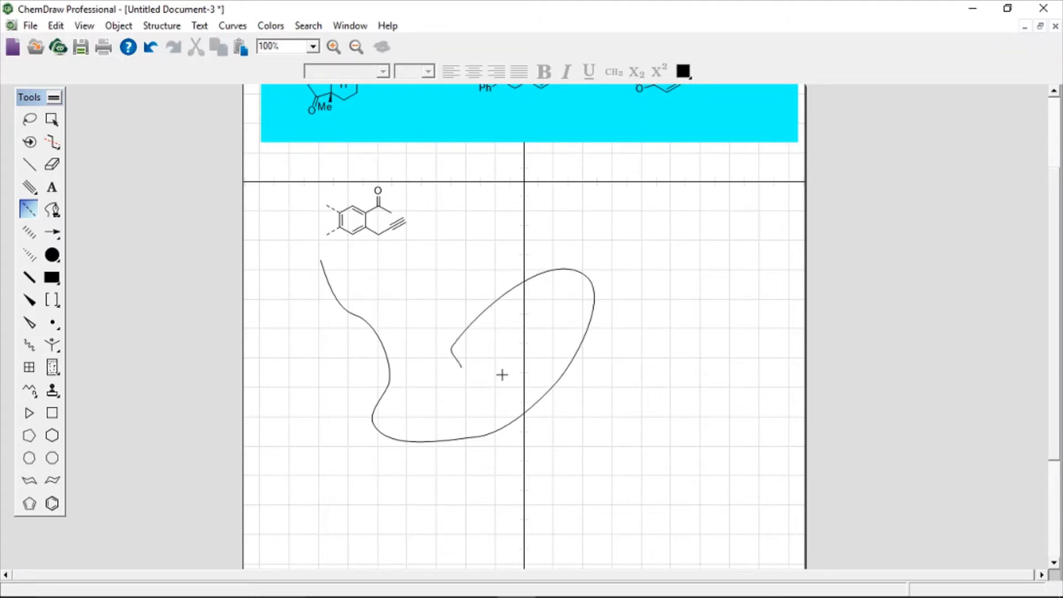
{"action": "key", "text": "ctrl+z"}
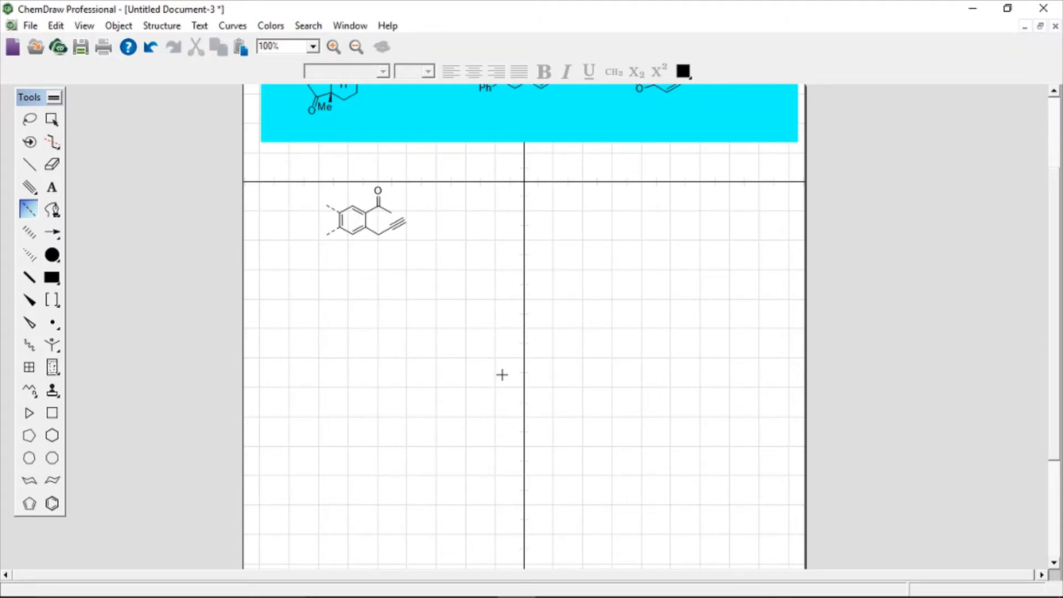
- Undo the dashed bond on the ring's upper outer carbon and switch to the Pen tool
{"action": "key", "text": "ctrl+z"}
{"action": "left_click", "coordinate": [52, 209]}
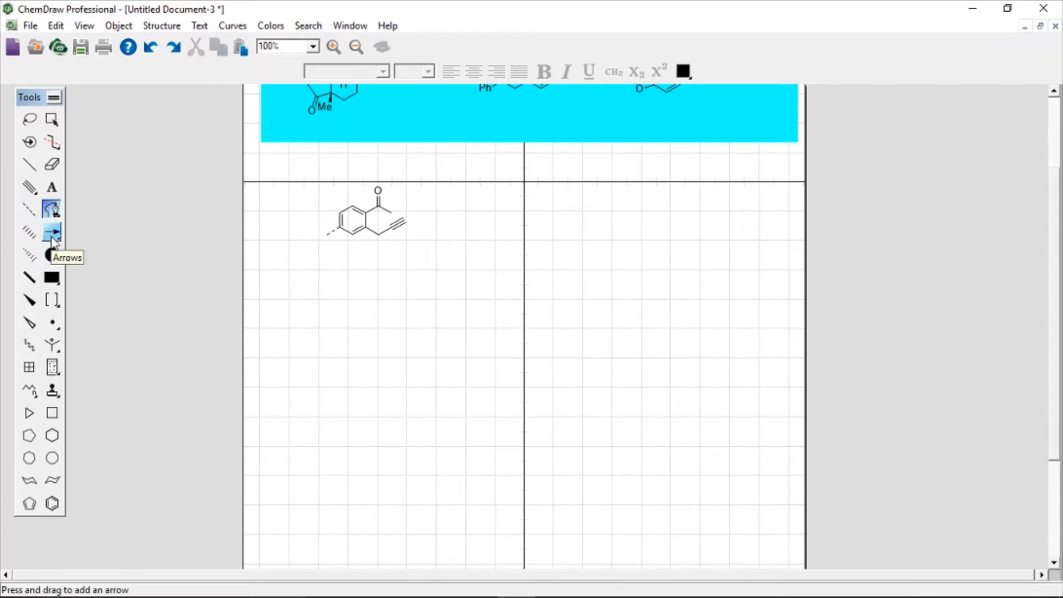
- Draw a horizontal hollow arrow beside the structure, pointing away from it to the right
{"action": "left_click", "coordinate": [52, 236]}
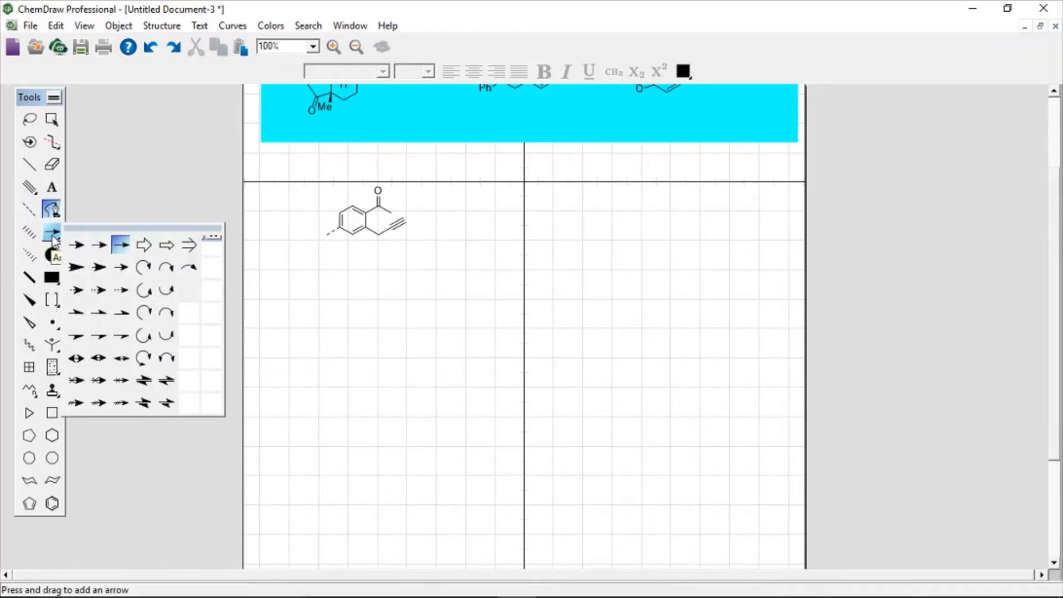
{"action": "left_click", "coordinate": [129, 249]}
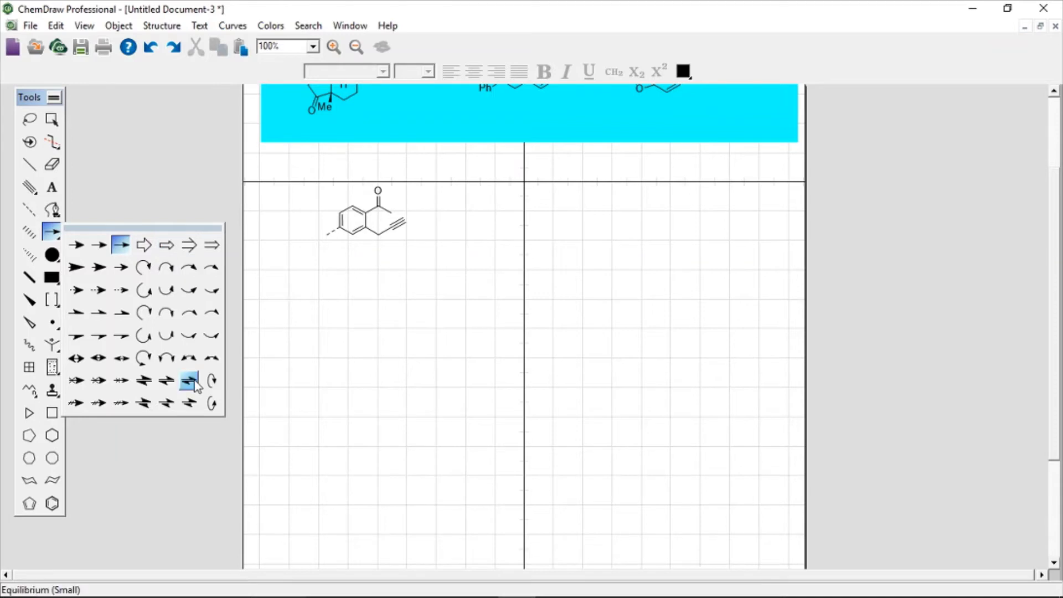
{"action": "left_click", "coordinate": [166, 245]}
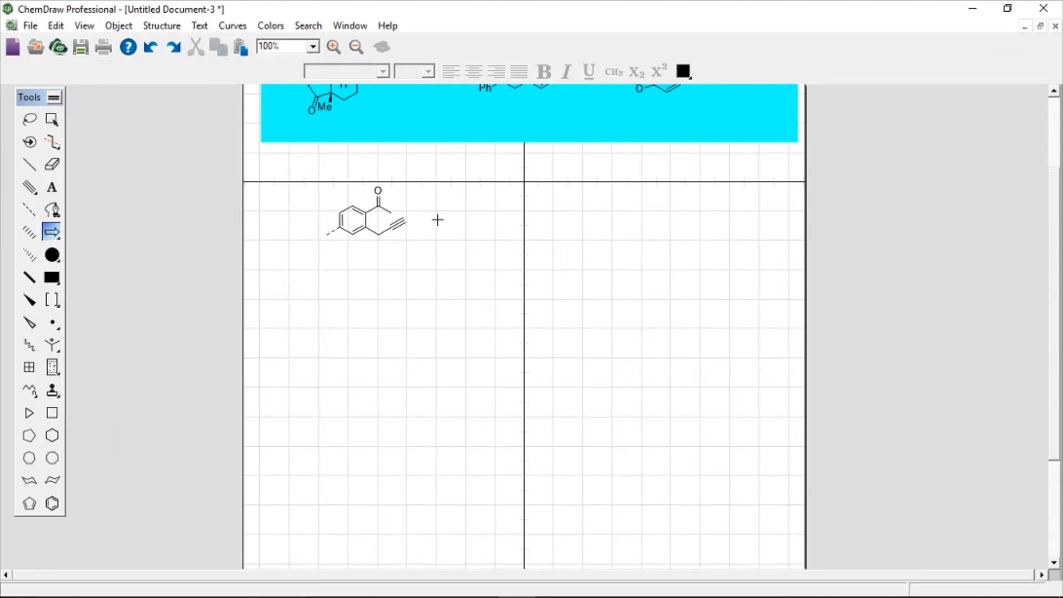
{"action": "left_click_drag", "start_coordinate": [436, 219], "coordinate": [510, 219]}
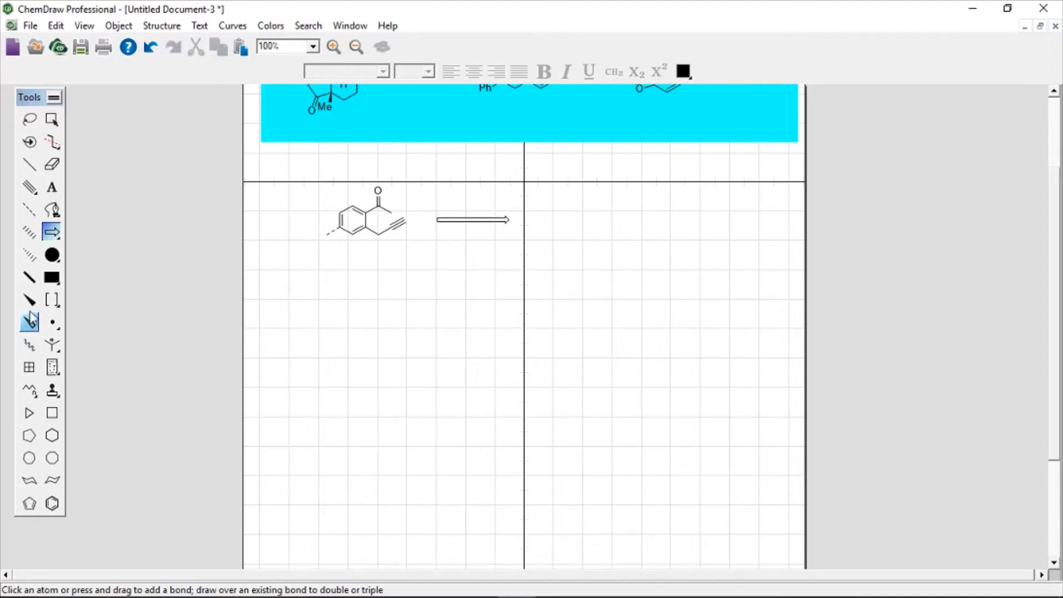
- Try adding a bold bond with a benzene ring at its end to the side chain's first carbon, and undo both
{"action": "left_click", "coordinate": [30, 278]}
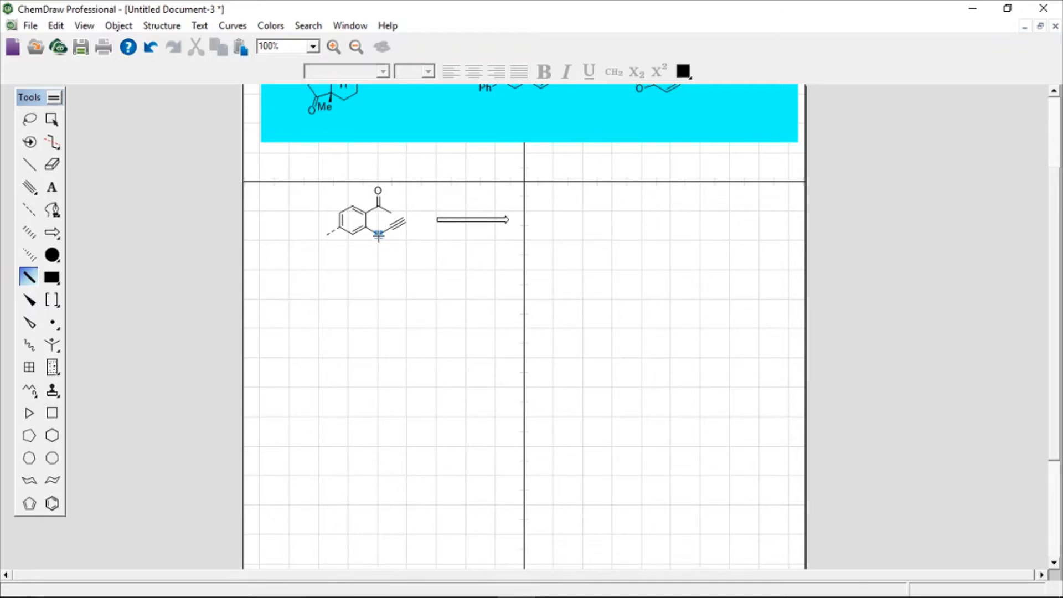
{"action": "left_click", "coordinate": [378, 235]}
{"action": "left_click", "coordinate": [51, 505]}
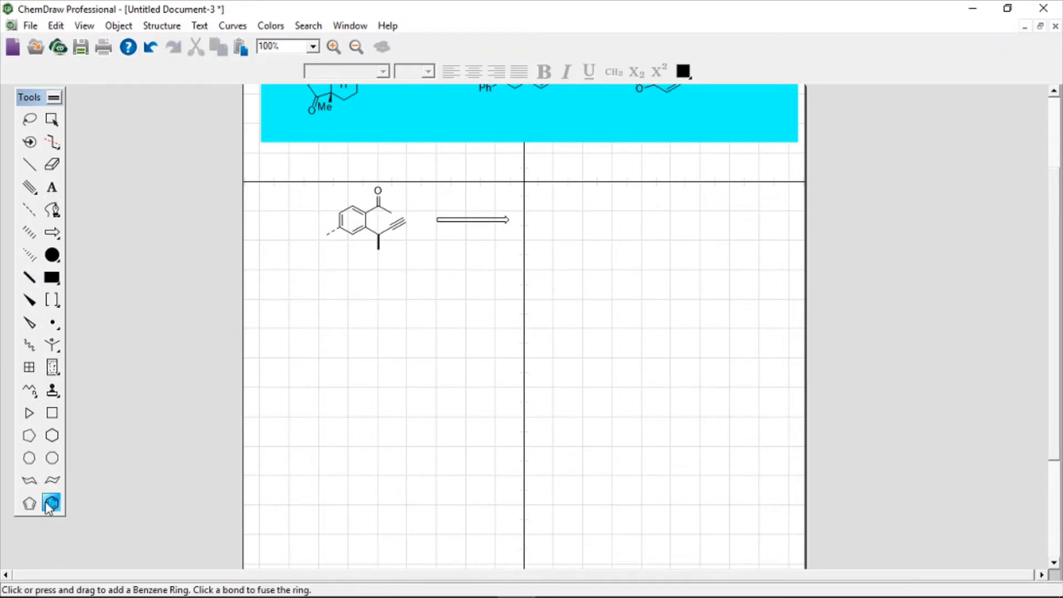
{"action": "left_click", "coordinate": [380, 250]}
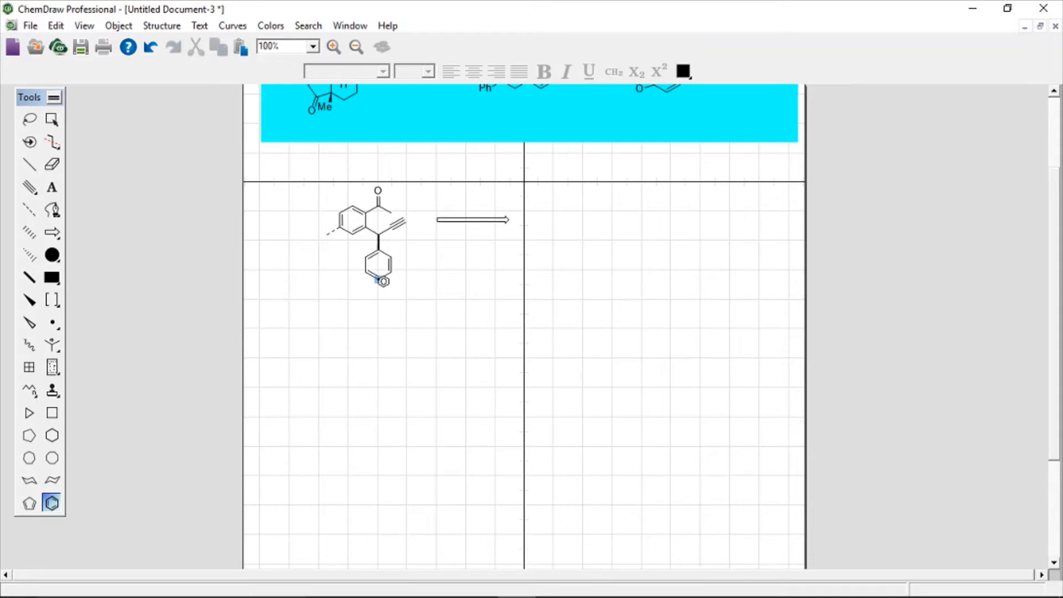
{"action": "key", "text": "ctrl+z"}
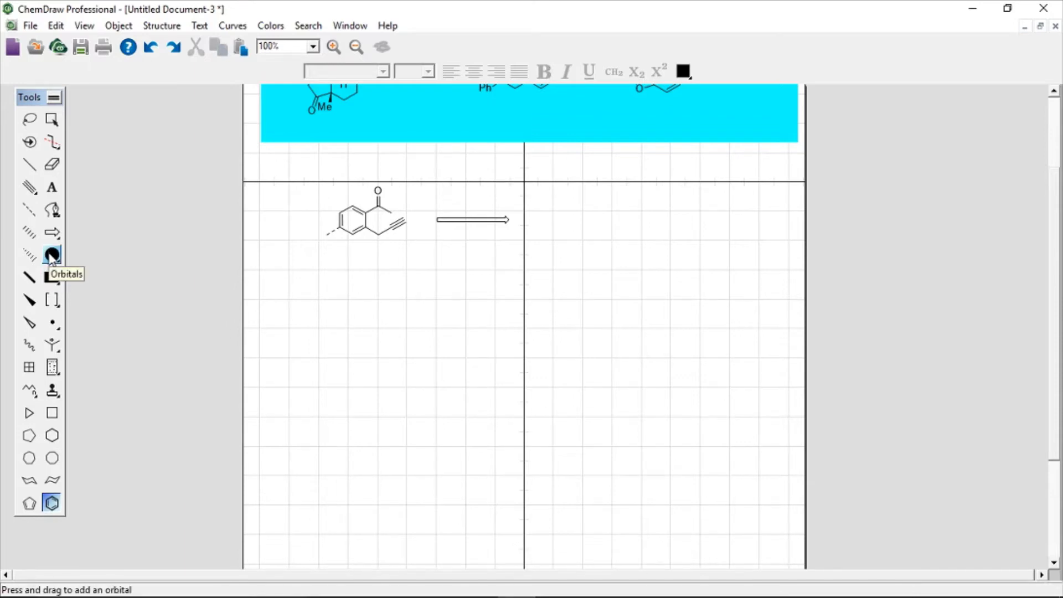
- Add single-lobe orbitals to the ring's lowest carbon and its upper outer carbon
{"action": "mouse_move", "coordinate": [52, 257]}
{"action": "left_mouse_down"}
{"action": "mouse_move", "coordinate": [211, 277]}
{"action": "mouse_move", "coordinate": [159, 275]}
{"action": "mouse_move", "coordinate": [173, 271]}
{"action": "mouse_move", "coordinate": [167, 292]}
{"action": "mouse_move", "coordinate": [168, 280]}
{"action": "mouse_move", "coordinate": [145, 289]}
{"action": "mouse_move", "coordinate": [145, 272]}
{"action": "mouse_move", "coordinate": [157, 285]}
{"action": "mouse_move", "coordinate": [144, 289]}
{"action": "left_mouse_up"}
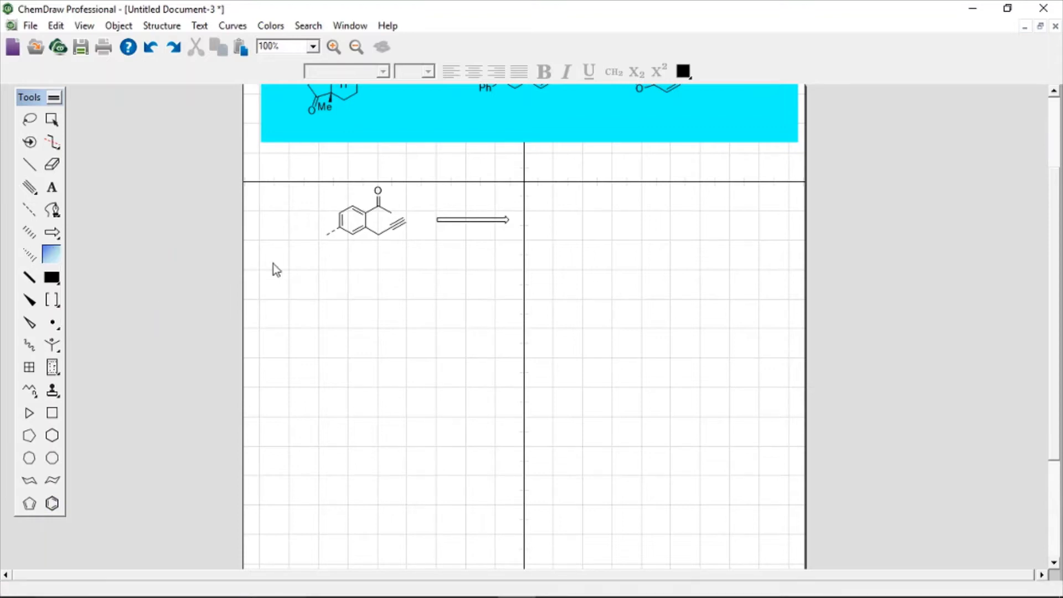
{"action": "left_click", "coordinate": [352, 236]}
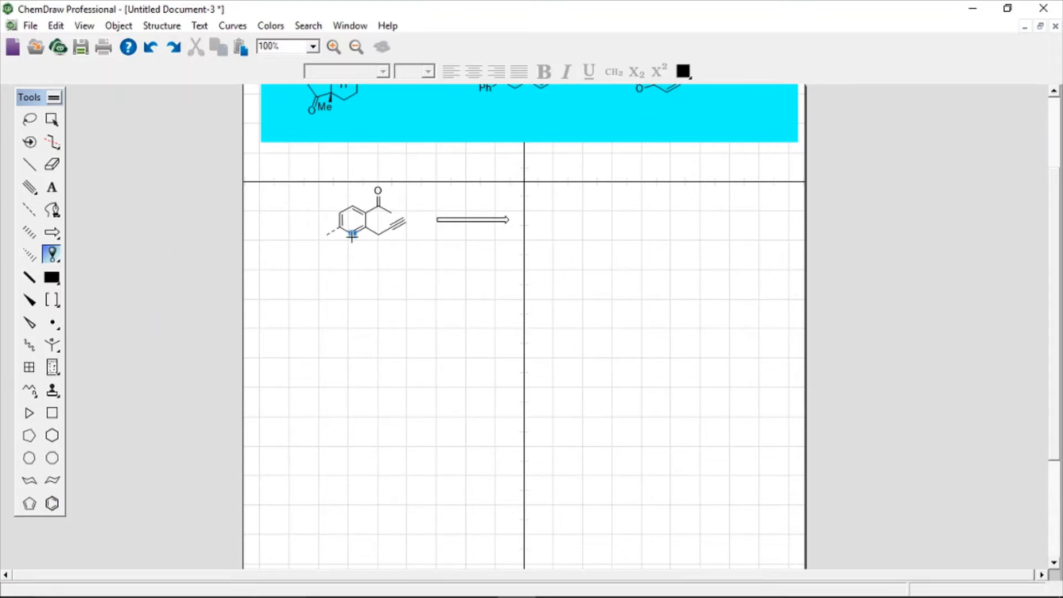
{"action": "left_click_drag", "start_coordinate": [352, 244], "coordinate": [352, 250]}
{"action": "left_click", "coordinate": [336, 212]}
{"action": "left_click", "coordinate": [336, 212]}
{"action": "left_click_drag", "start_coordinate": [58, 256], "coordinate": [142, 287]}
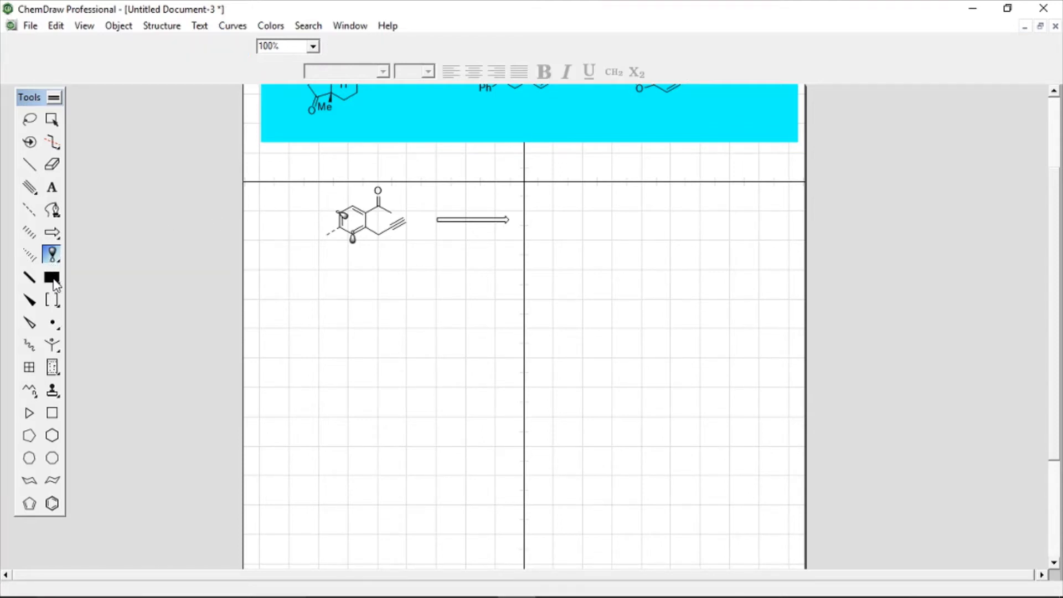
- Try framing the structure with a shadowed rounded rectangle, and undo the frame
{"action": "mouse_move", "coordinate": [56, 286]}
{"action": "left_mouse_down"}
{"action": "mouse_move", "coordinate": [98, 291]}
{"action": "mouse_move", "coordinate": [103, 355]}
{"action": "mouse_move", "coordinate": [108, 332]}
{"action": "mouse_move", "coordinate": [145, 337]}
{"action": "mouse_move", "coordinate": [150, 360]}
{"action": "mouse_move", "coordinate": [217, 345]}
{"action": "left_mouse_up"}
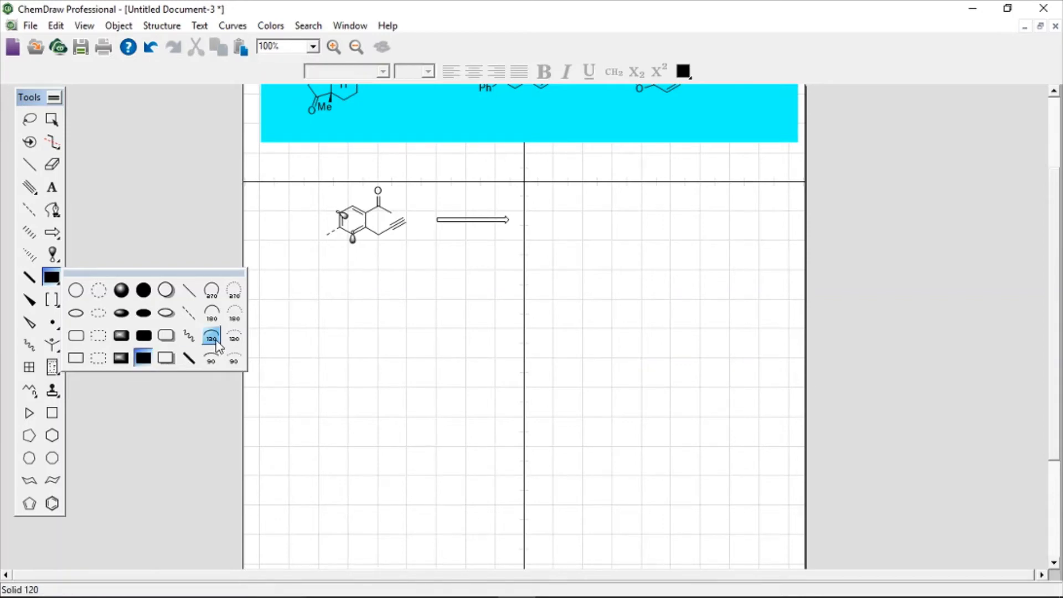
{"action": "left_click_drag", "start_coordinate": [216, 344], "coordinate": [174, 346]}
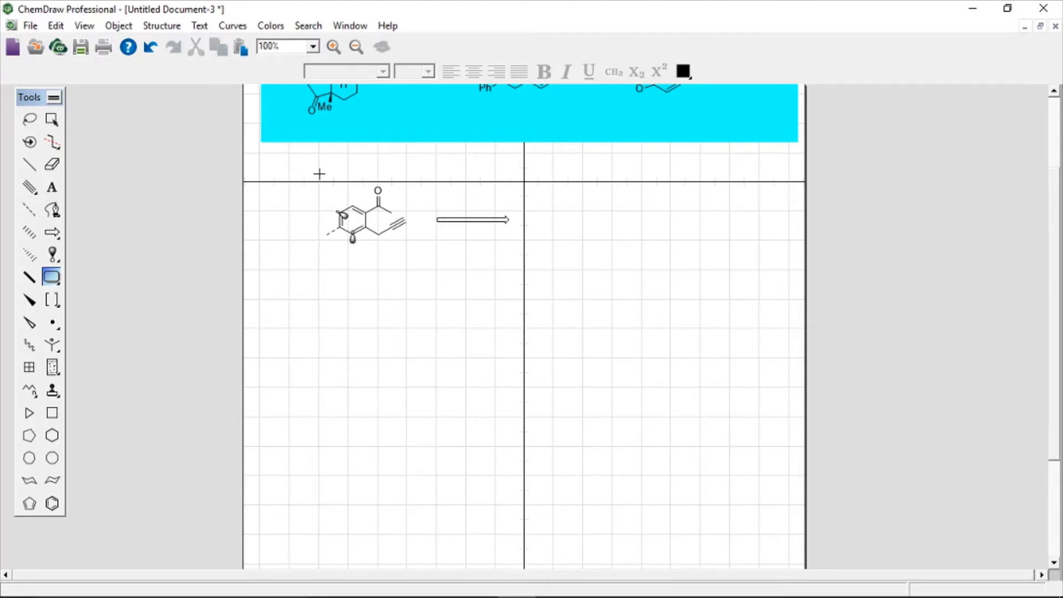
{"action": "left_click_drag", "start_coordinate": [319, 174], "coordinate": [418, 257]}
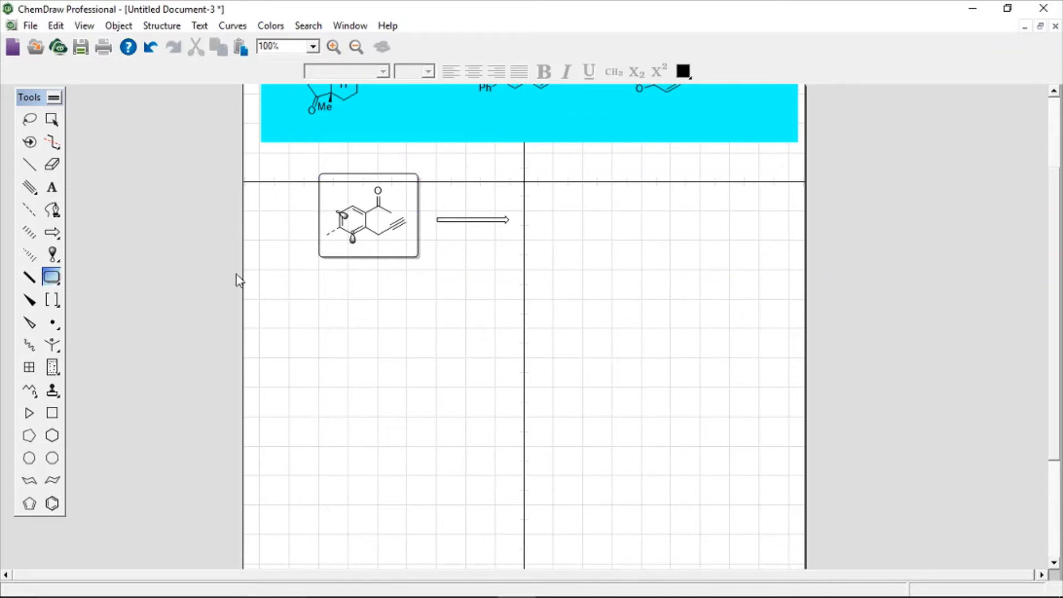
{"action": "key", "text": "ctrl+z"}
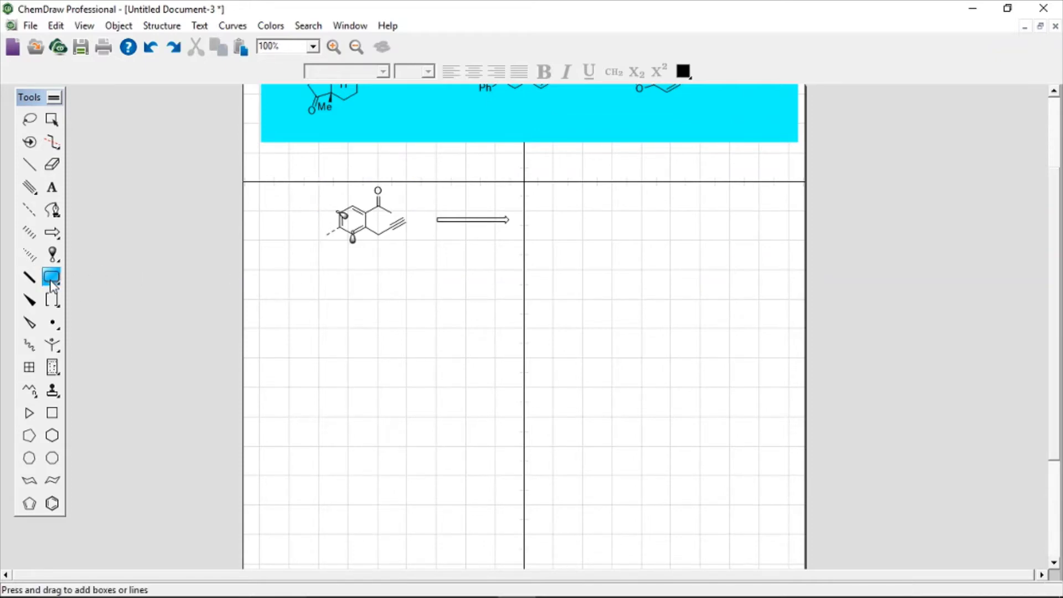
{"action": "left_click_drag", "start_coordinate": [46, 282], "coordinate": [188, 295]}
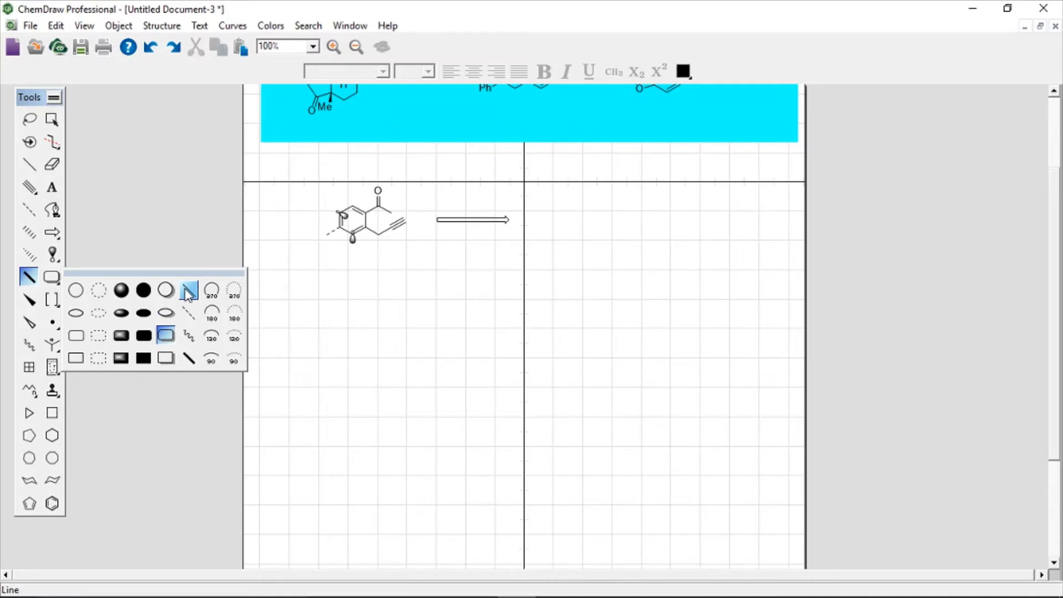
{"action": "left_click_drag", "start_coordinate": [188, 294], "coordinate": [190, 360]}
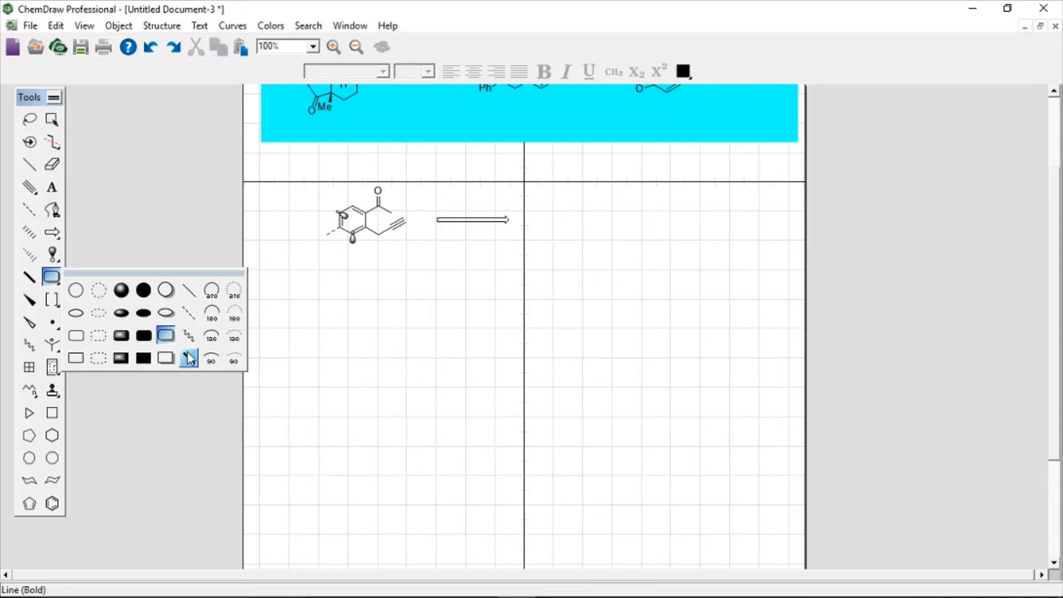
{"action": "left_click_drag", "start_coordinate": [190, 360], "coordinate": [213, 297]}
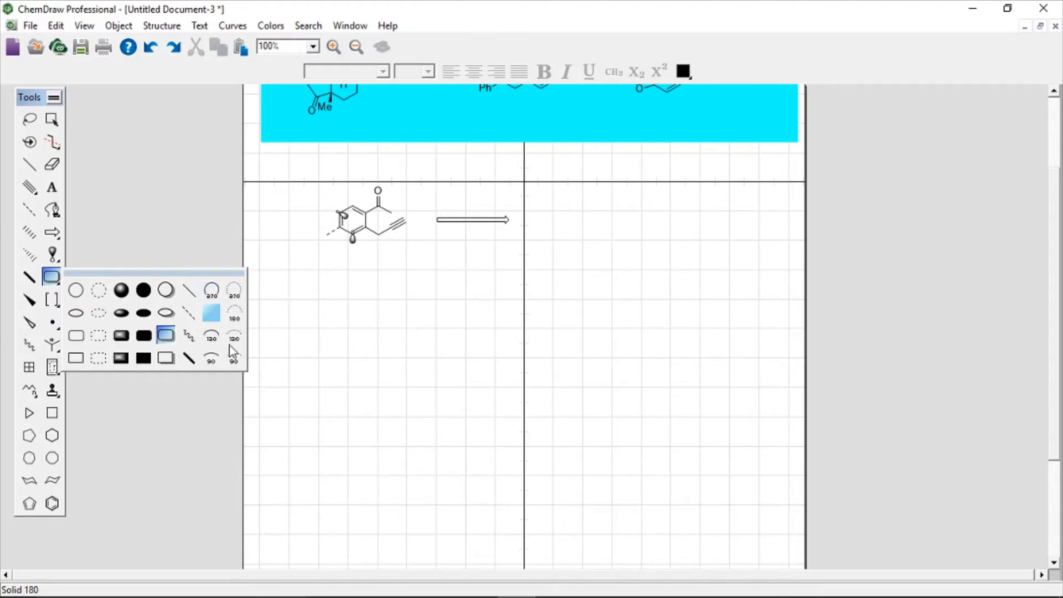
{"action": "left_click_drag", "start_coordinate": [86, 324], "coordinate": [56, 337]}
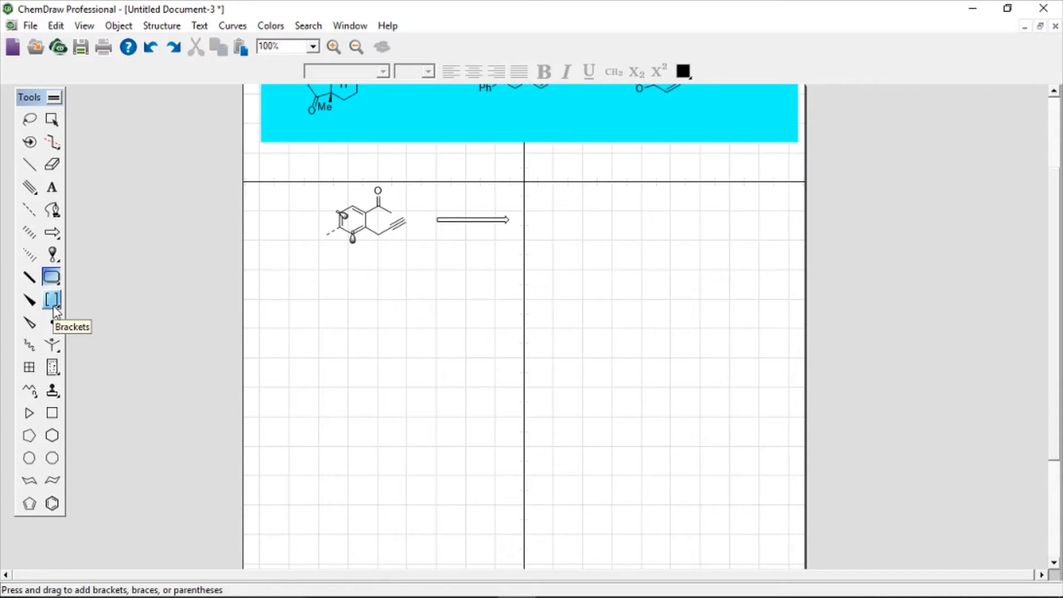
- Try enclosing the structure in square brackets, and undo them
{"action": "left_click", "coordinate": [55, 311]}
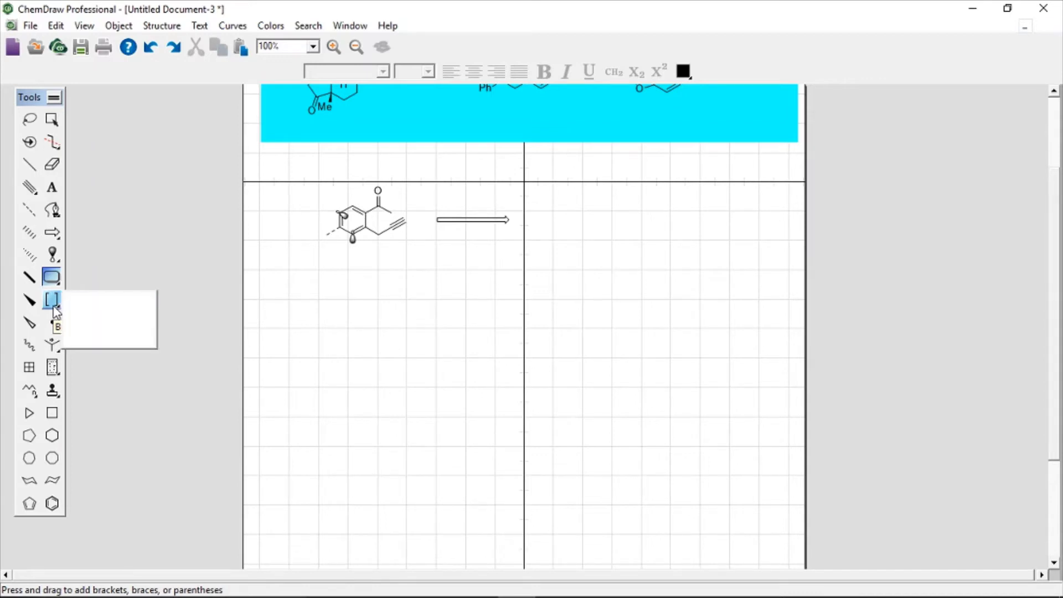
{"action": "left_click_drag", "start_coordinate": [56, 311], "coordinate": [102, 292]}
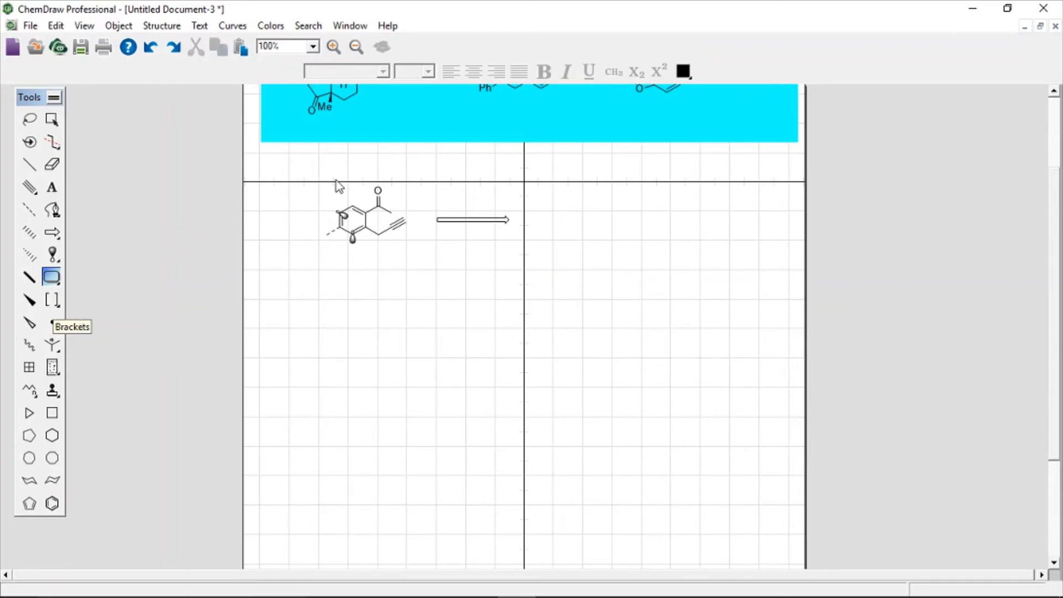
{"action": "left_click_drag", "start_coordinate": [323, 170], "coordinate": [428, 257]}
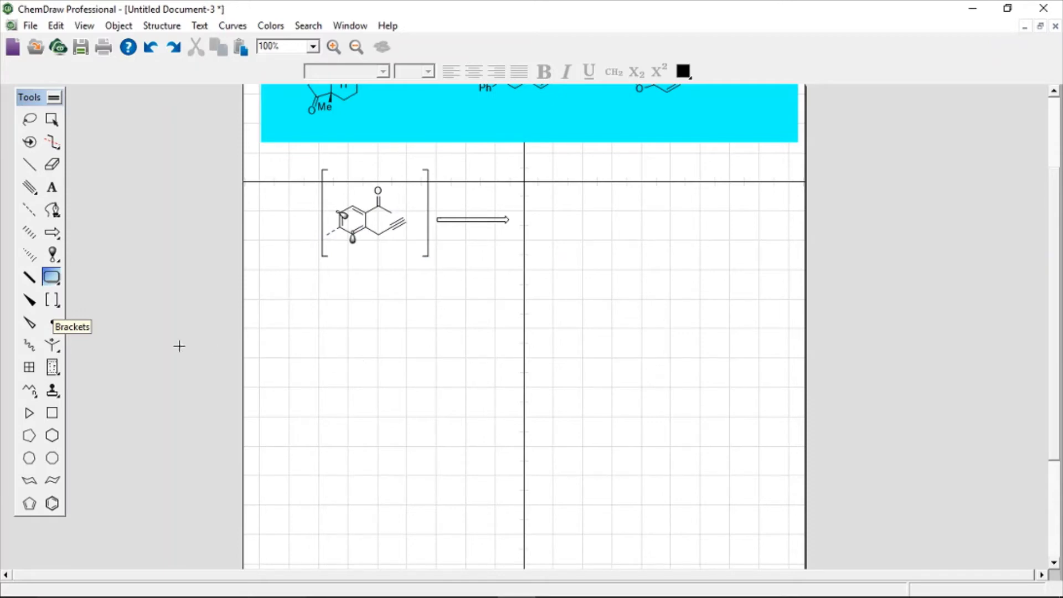
{"action": "key", "text": "ctrl+z"}
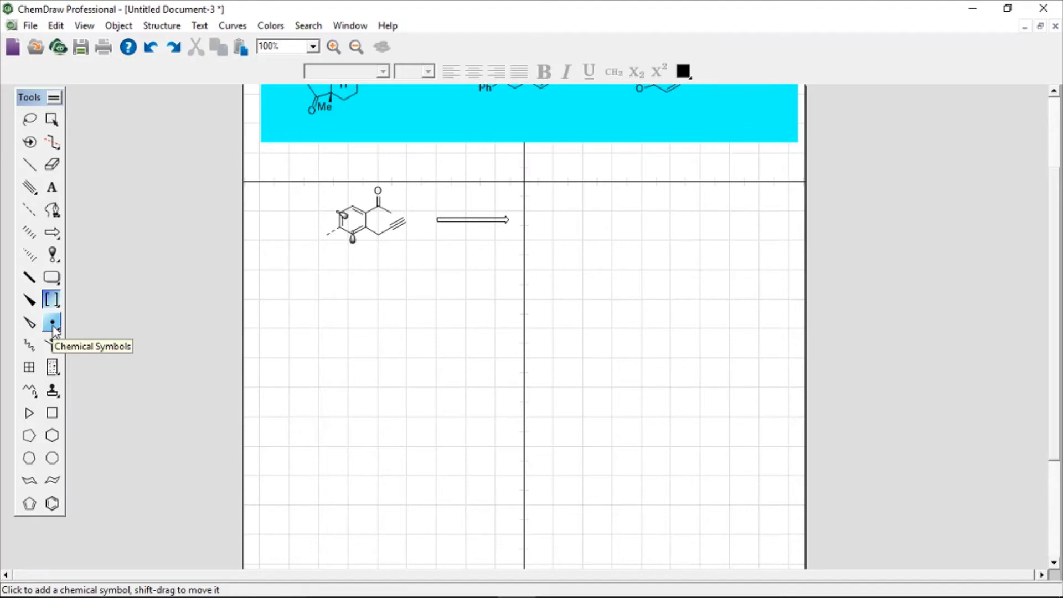
- Try adding a lone pair symbol to the side chain's first carbon, and undo it
{"action": "left_click", "coordinate": [53, 332]}
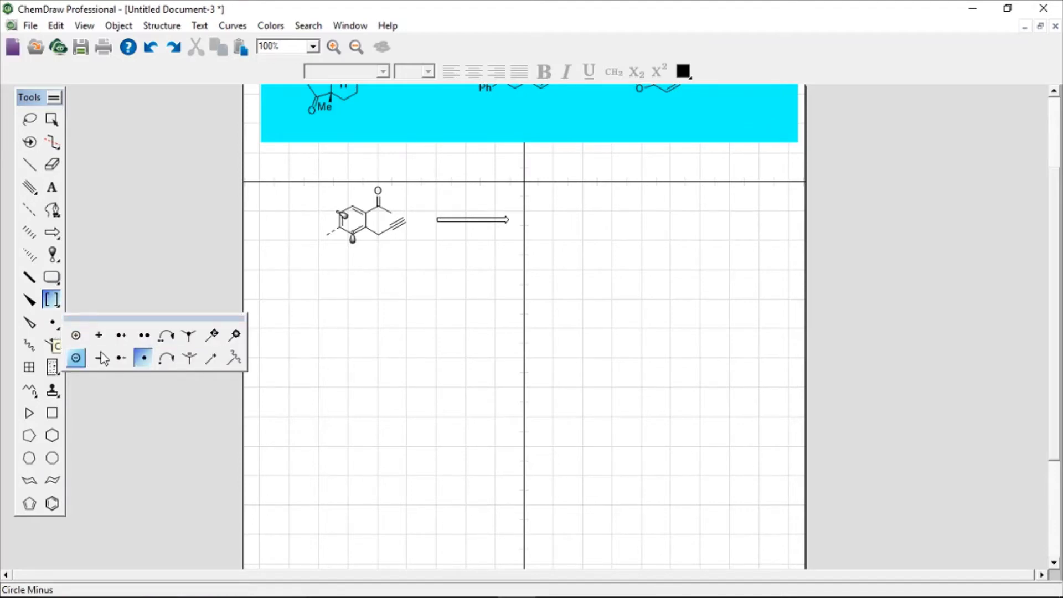
{"action": "left_click", "coordinate": [145, 363]}
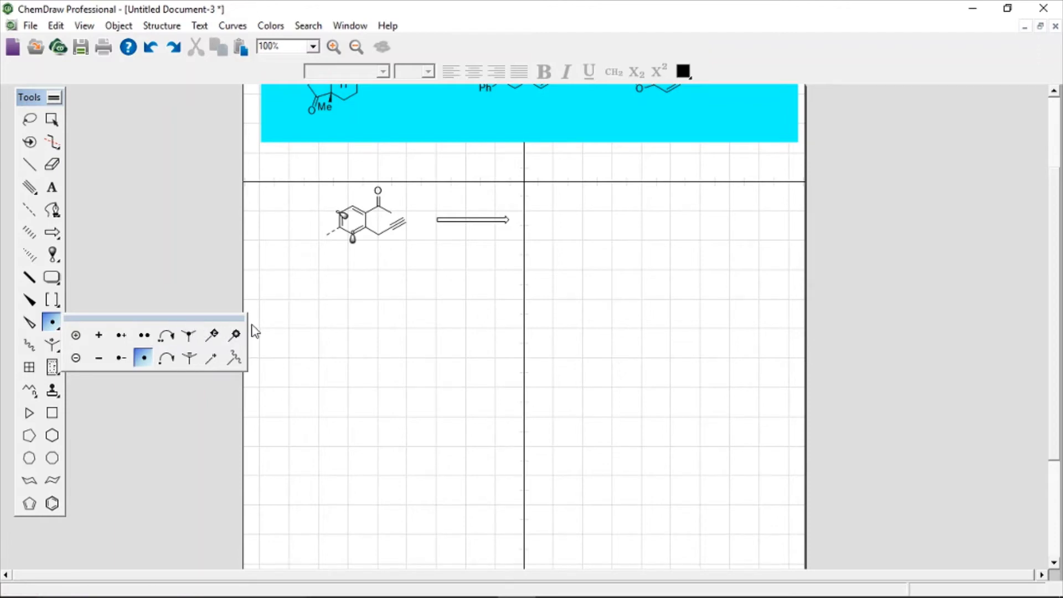
{"action": "left_click", "coordinate": [148, 340]}
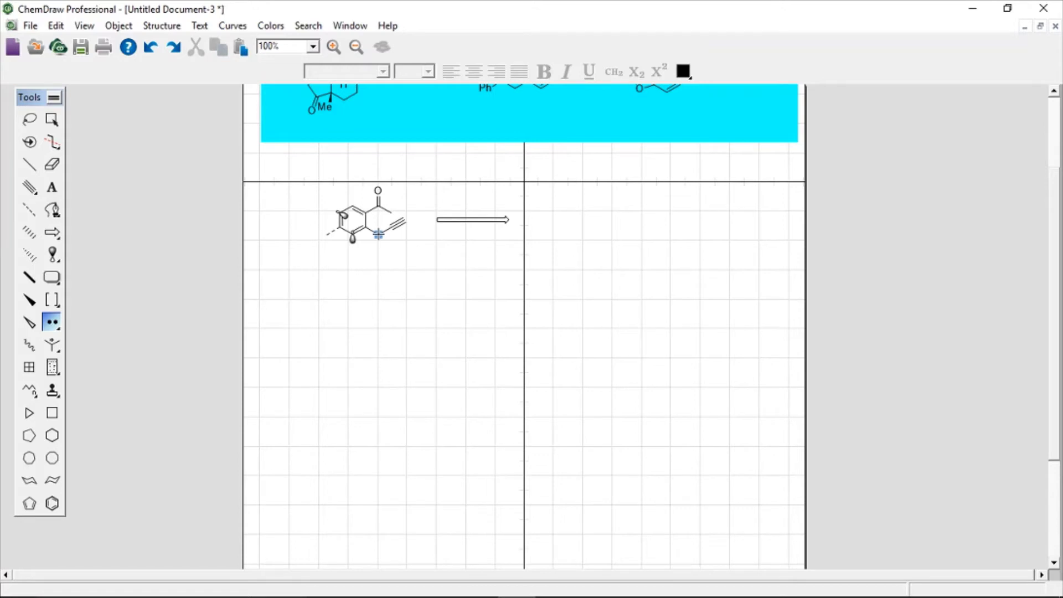
{"action": "left_click", "coordinate": [378, 235]}
{"action": "key", "text": "ctrl+z"}
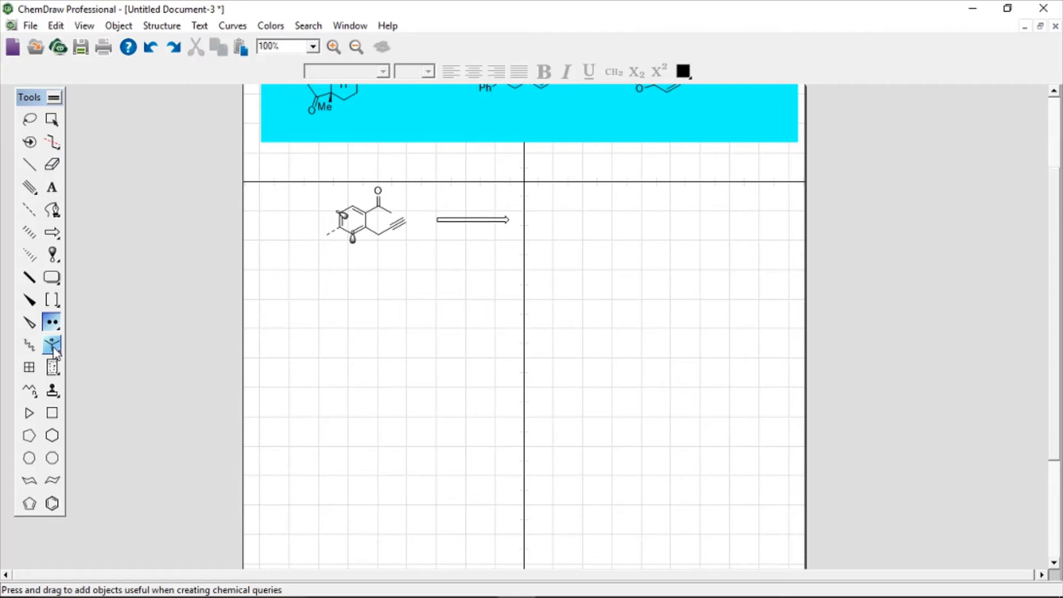
- Add a free-sites query marker to the side chain's first carbon
{"action": "left_click", "coordinate": [54, 349]}
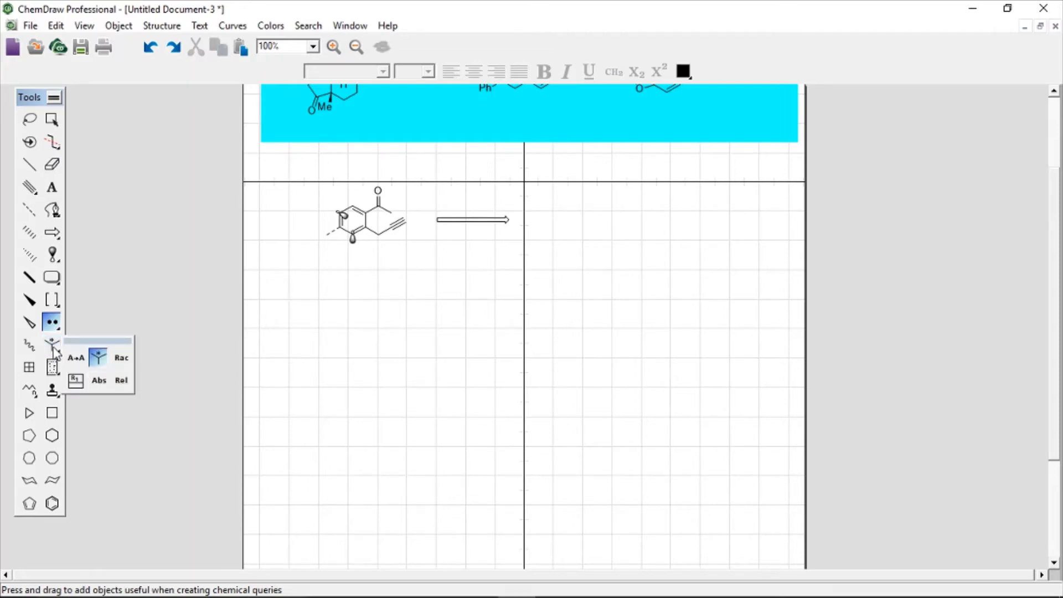
{"action": "left_click", "coordinate": [101, 363]}
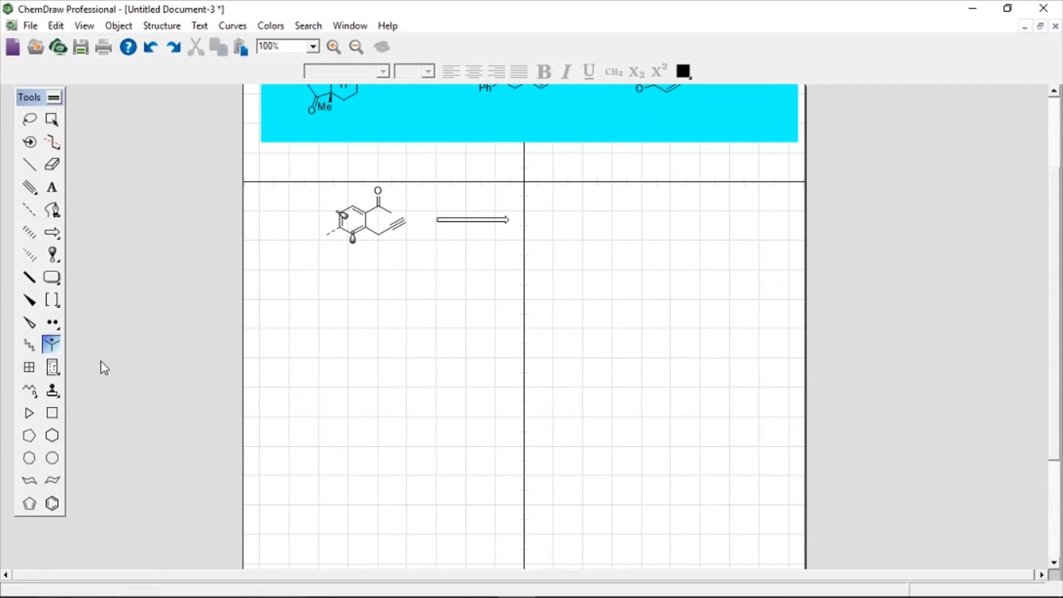
{"action": "left_click", "coordinate": [382, 211]}
- Try inserting a table with 11 rows and 2 columns below the structure, and undo it
{"action": "left_click", "coordinate": [30, 369]}
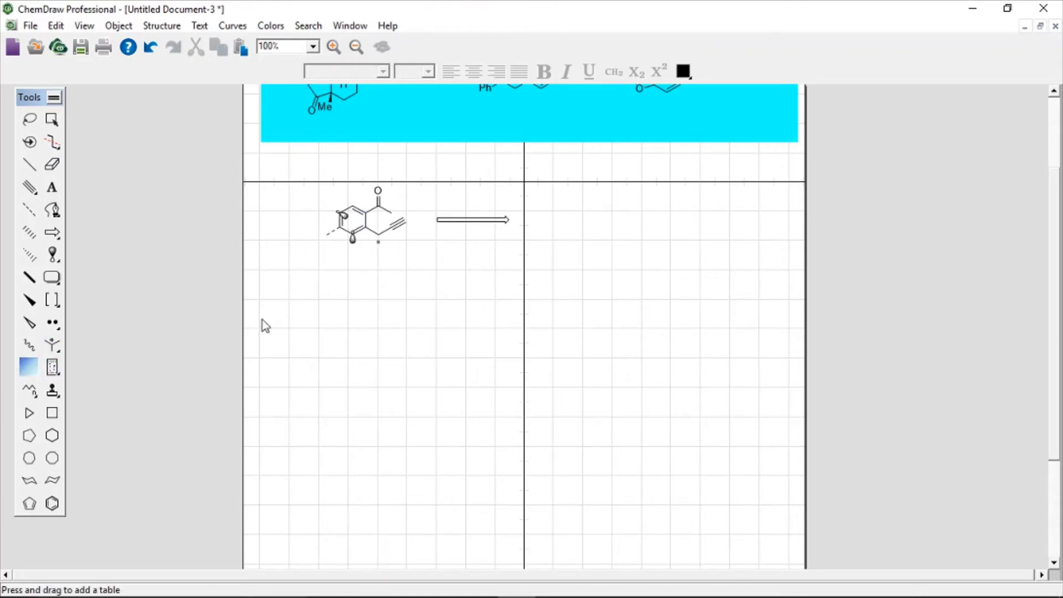
{"action": "left_click", "coordinate": [384, 329]}
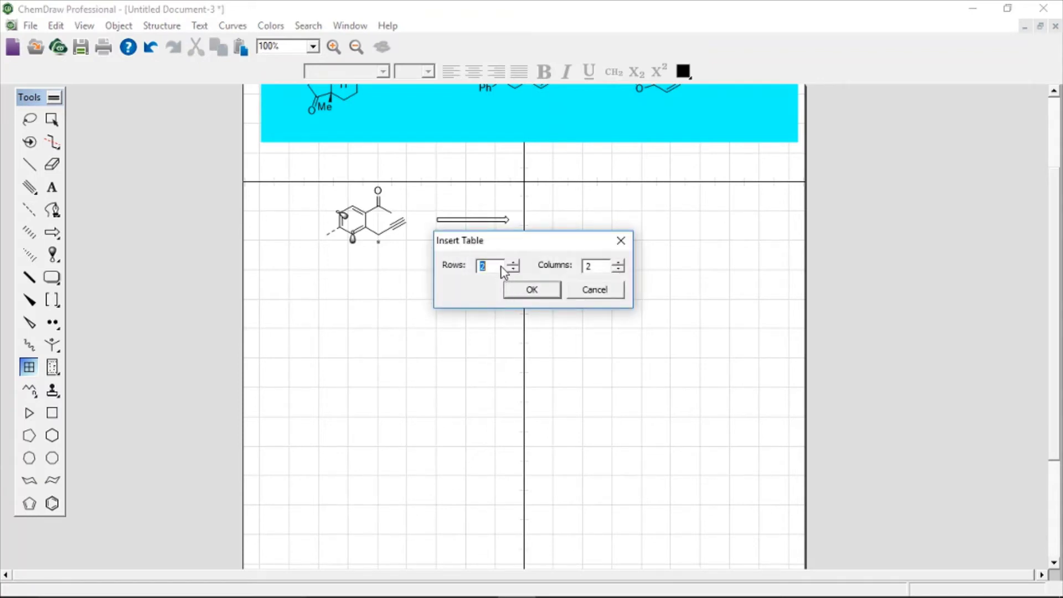
{"action": "type", "text": "2"}
{"action": "key", "text": "Down"}
{"action": "type", "text": "2"}
{"action": "key", "text": "Delete"}
{"action": "key", "text": "Down"}
{"action": "left_click", "coordinate": [606, 267]}
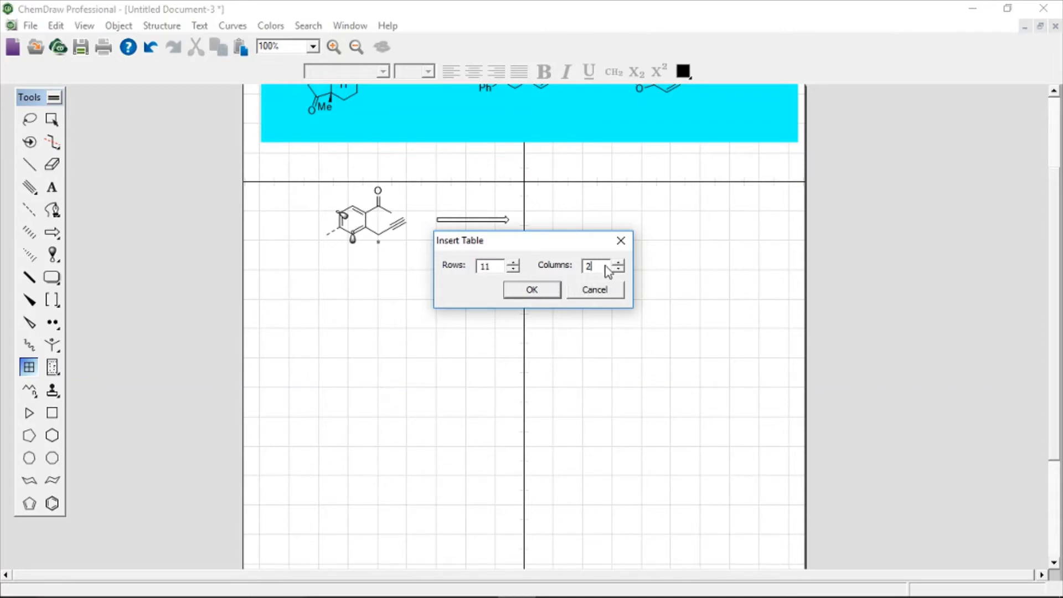
{"action": "left_click", "coordinate": [531, 289]}
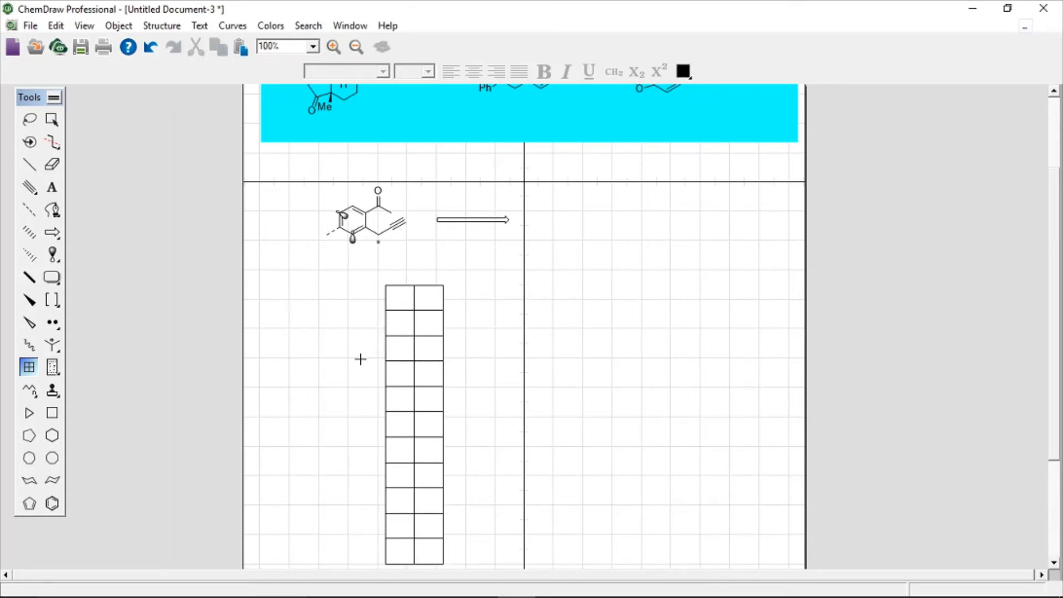
{"action": "key", "text": "ctrl+z"}
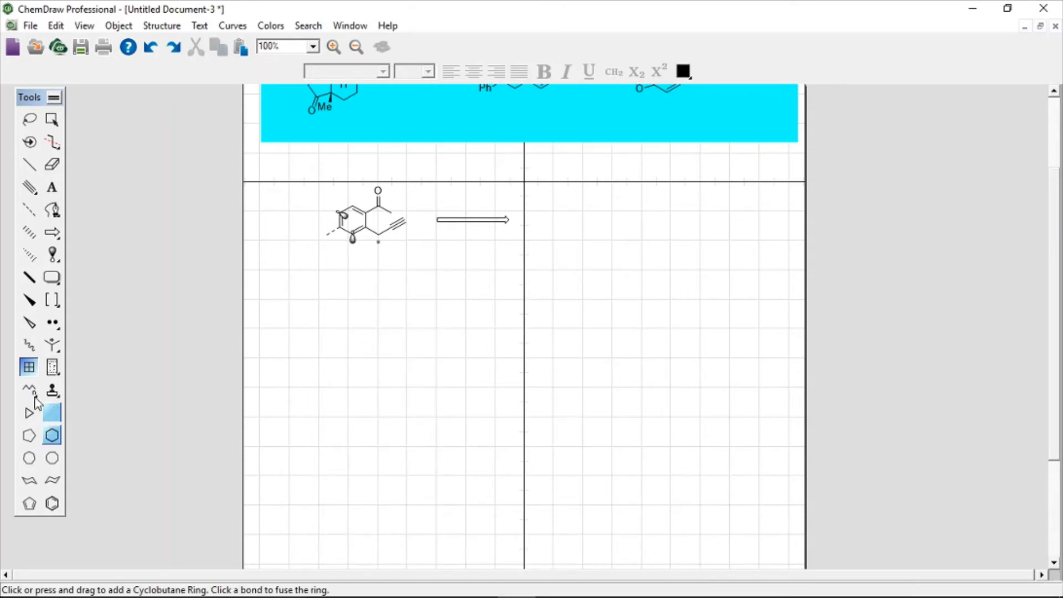
- Add an acyclic chain of 10 carbon atoms in the empty area below the structure
{"action": "left_click", "coordinate": [35, 395]}
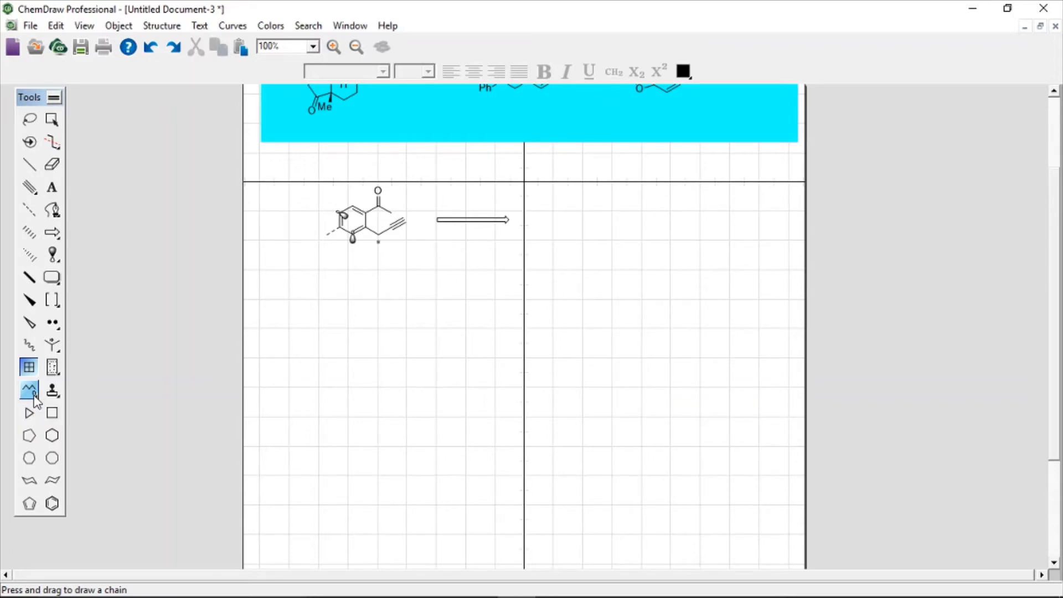
{"action": "left_click", "coordinate": [34, 396]}
{"action": "left_click", "coordinate": [30, 164]}
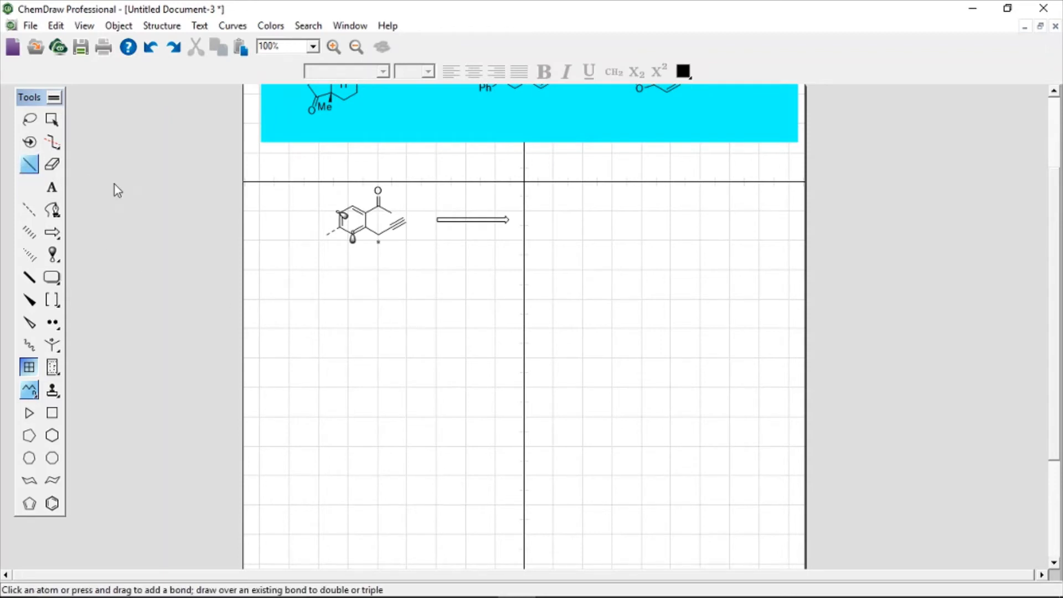
{"action": "left_click", "coordinate": [29, 390]}
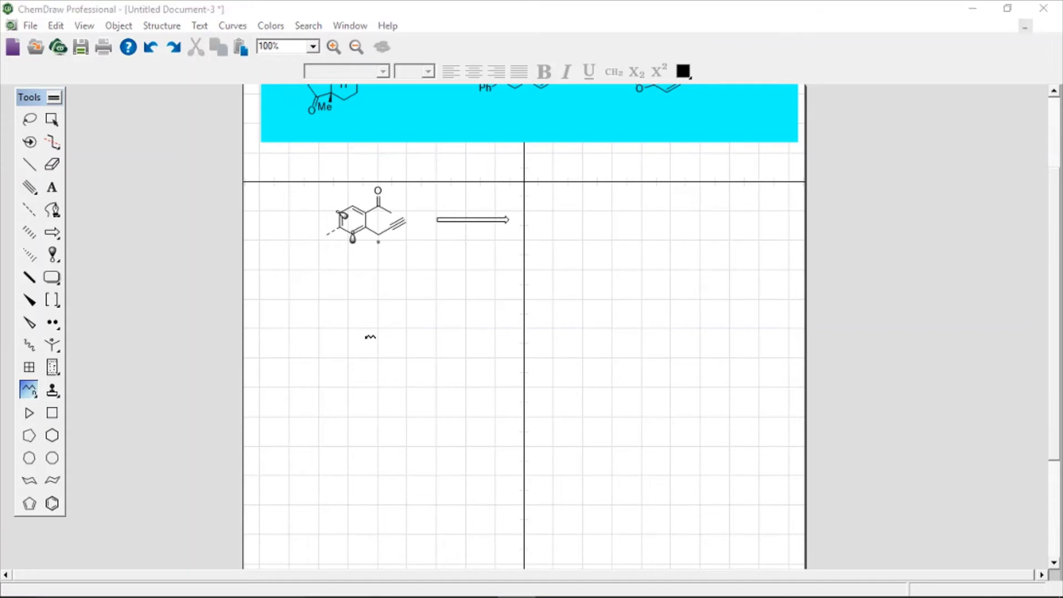
{"action": "left_click", "coordinate": [369, 337]}
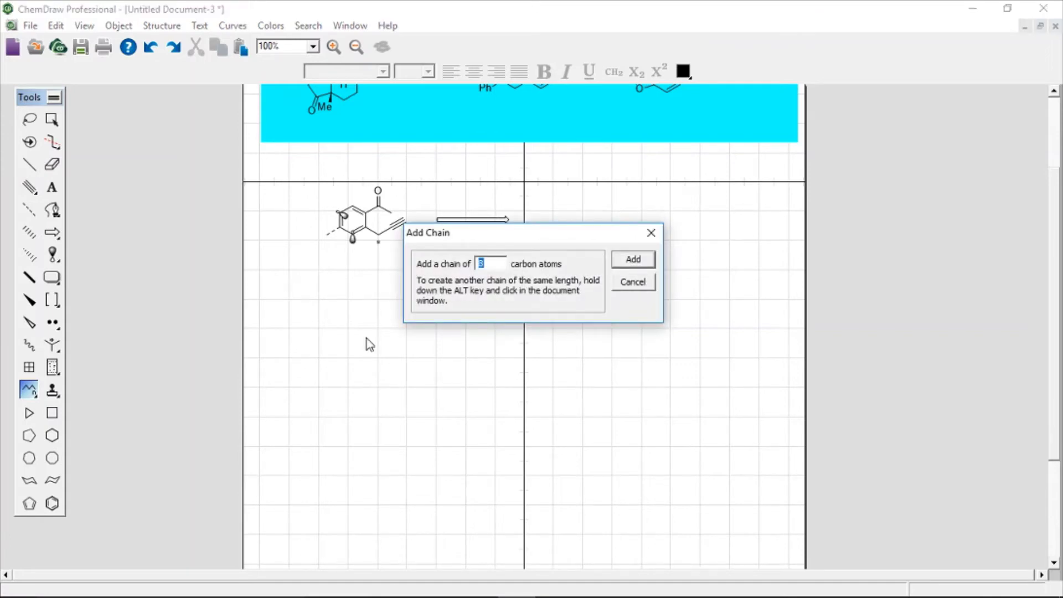
{"action": "type", "text": "10"}
{"action": "left_click", "coordinate": [641, 258]}
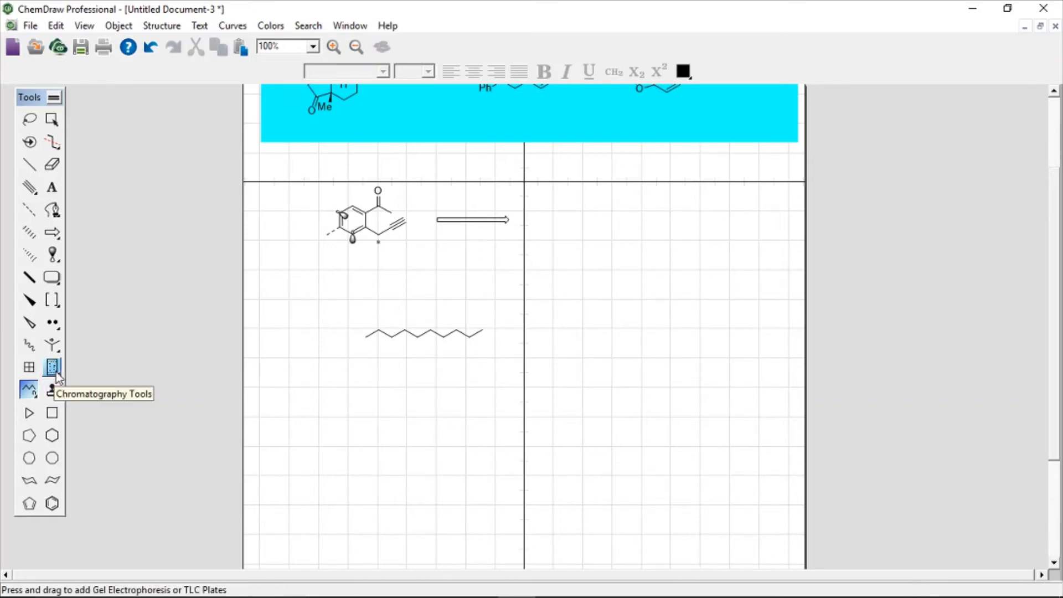
- Try drawing a narrow upright TLC plate beside the carbon chain, and undo both the plate and the chain
{"action": "left_click_drag", "start_coordinate": [55, 372], "coordinate": [78, 380]}
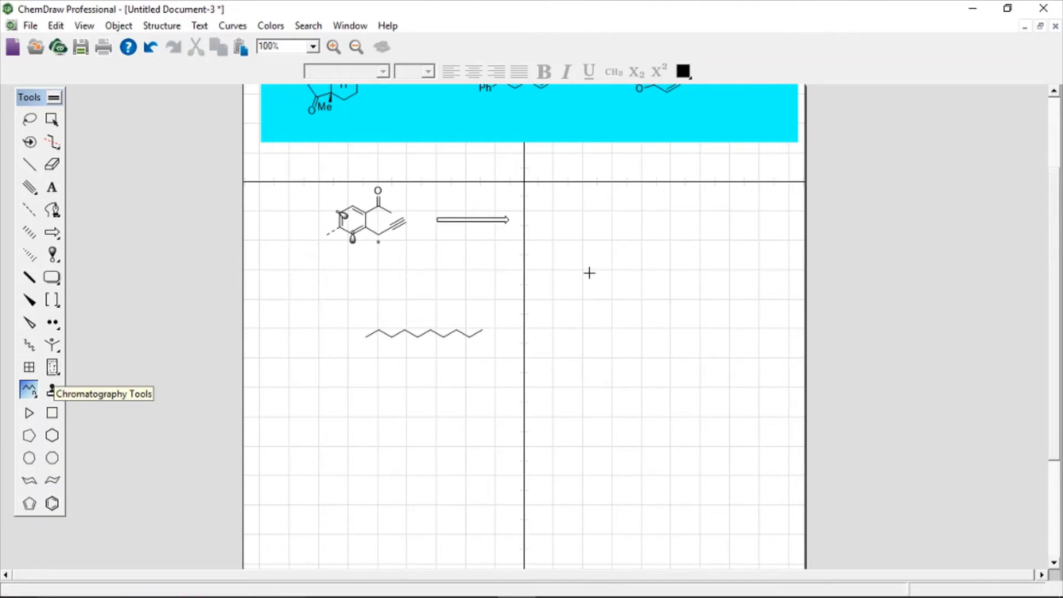
{"action": "left_click_drag", "start_coordinate": [589, 273], "coordinate": [625, 391]}
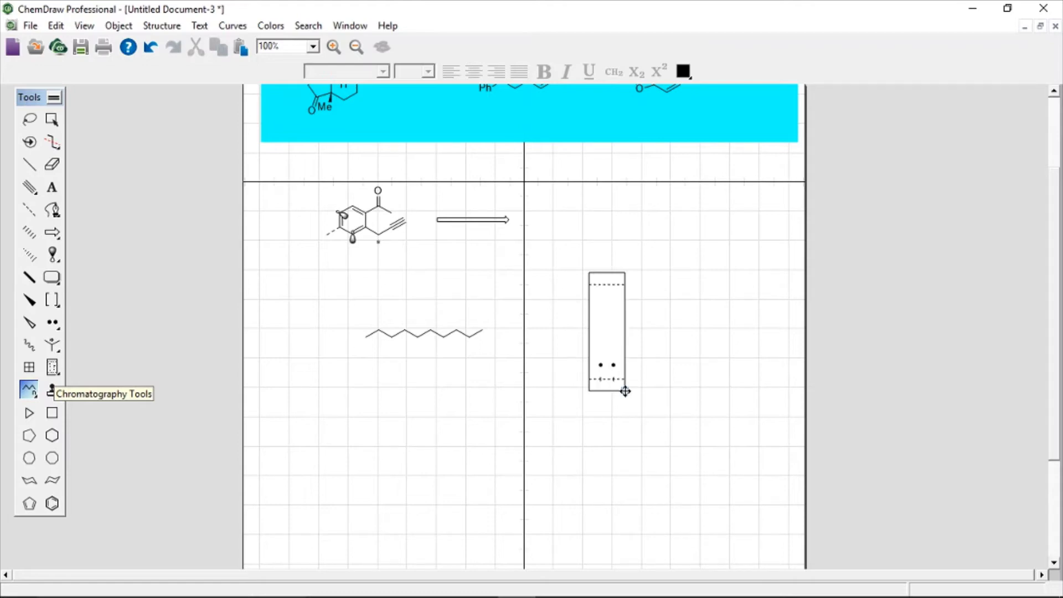
{"action": "key", "text": "ctrl+z"}
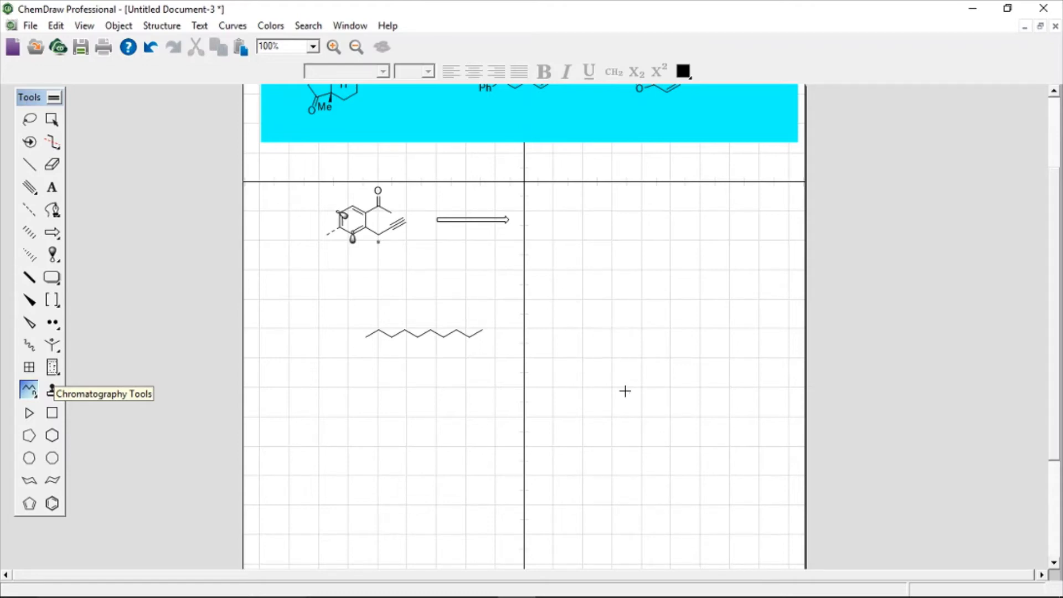
{"action": "key", "text": "ctrl+z"}
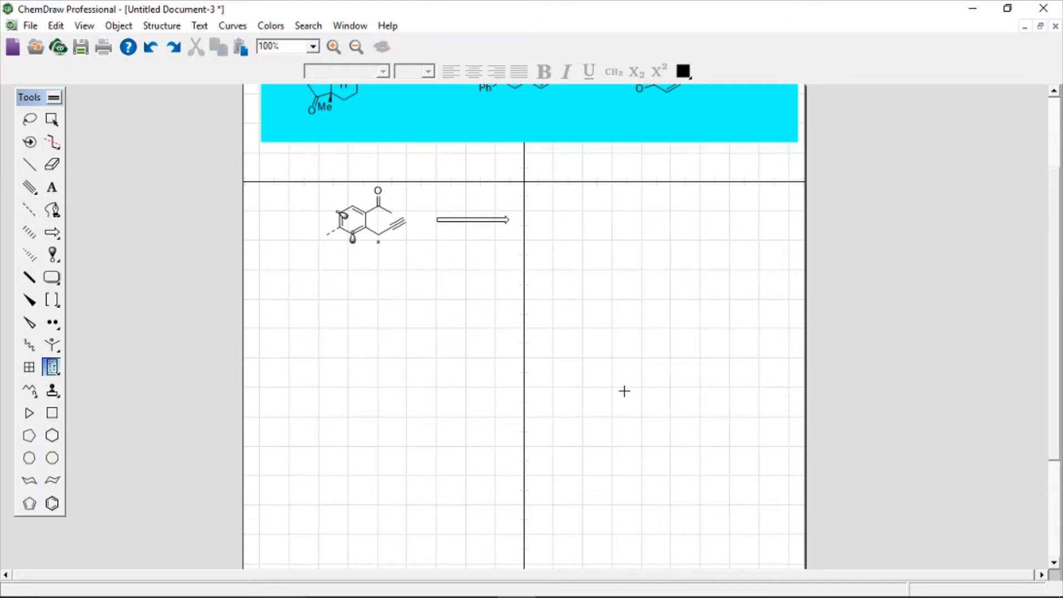
- Look through the template library's categories, including Clipware, Functional Groups and Metallocenes, without picking a template
{"action": "left_click", "coordinate": [56, 397]}
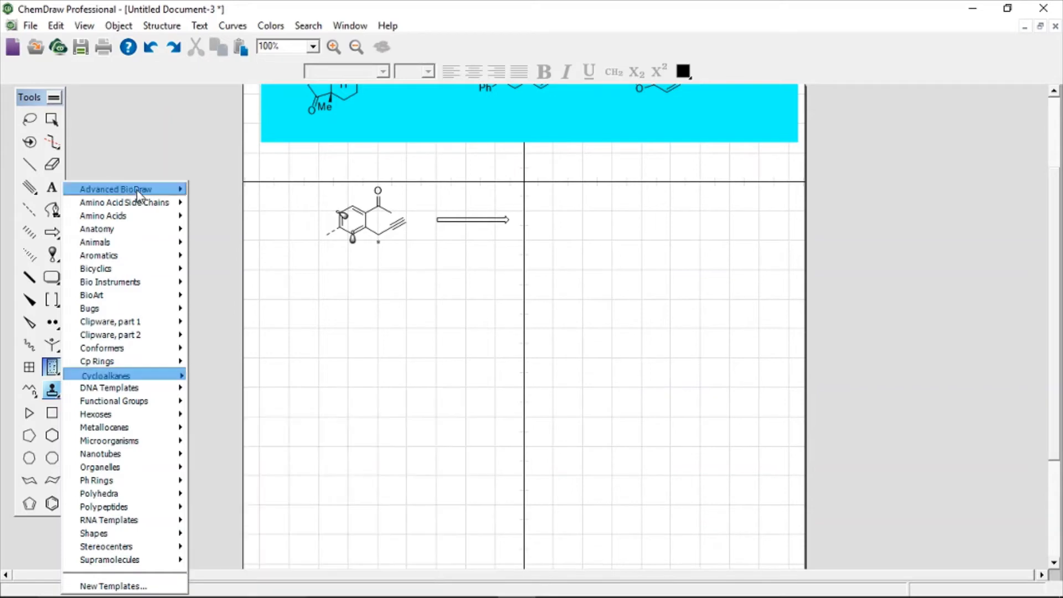
{"action": "mouse_move", "coordinate": [137, 194]}
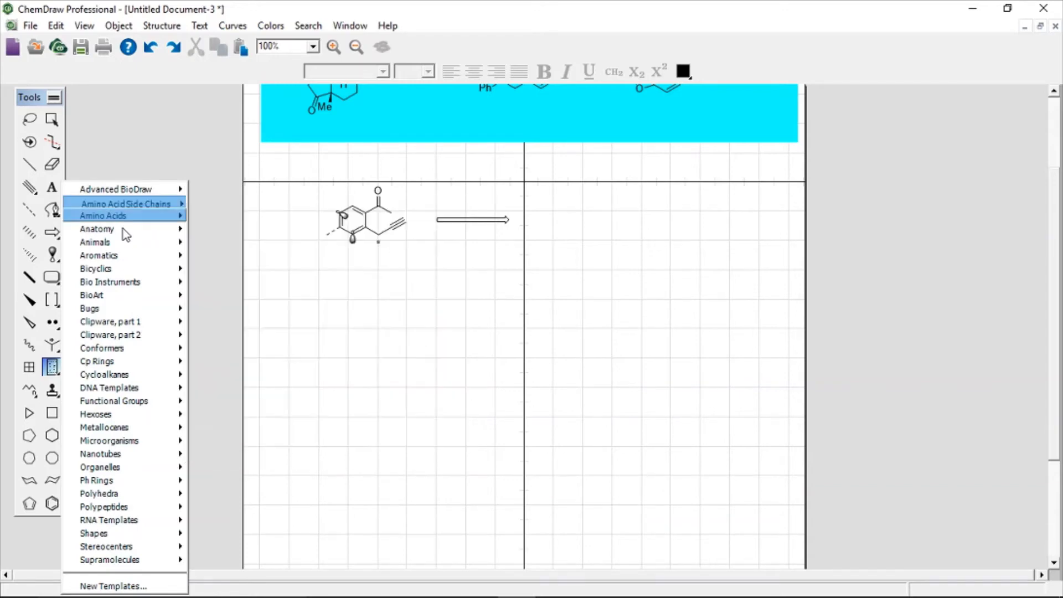
{"action": "mouse_move", "coordinate": [125, 234]}
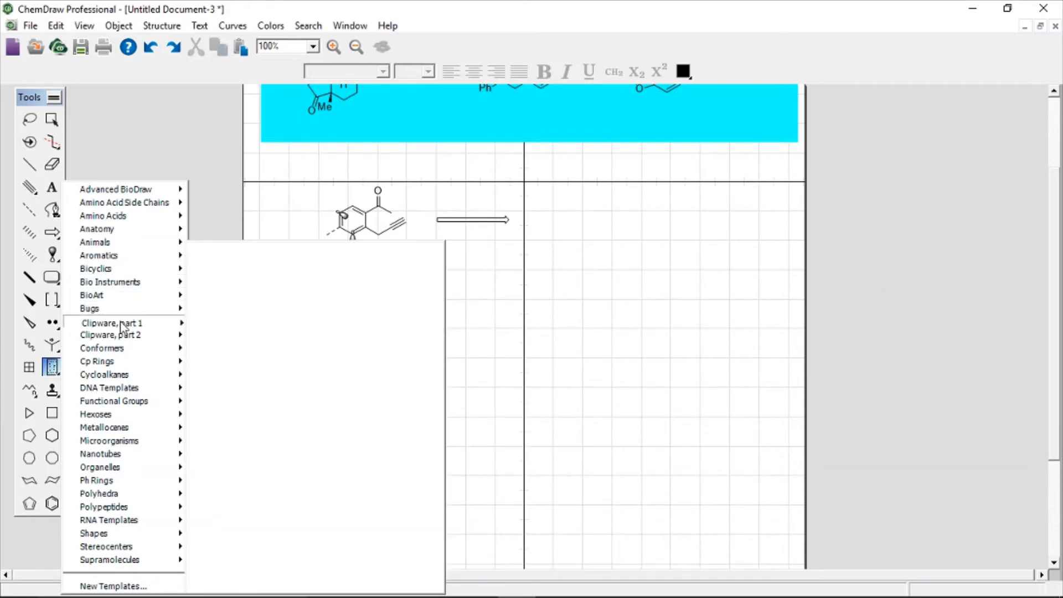
{"action": "mouse_move", "coordinate": [123, 325]}
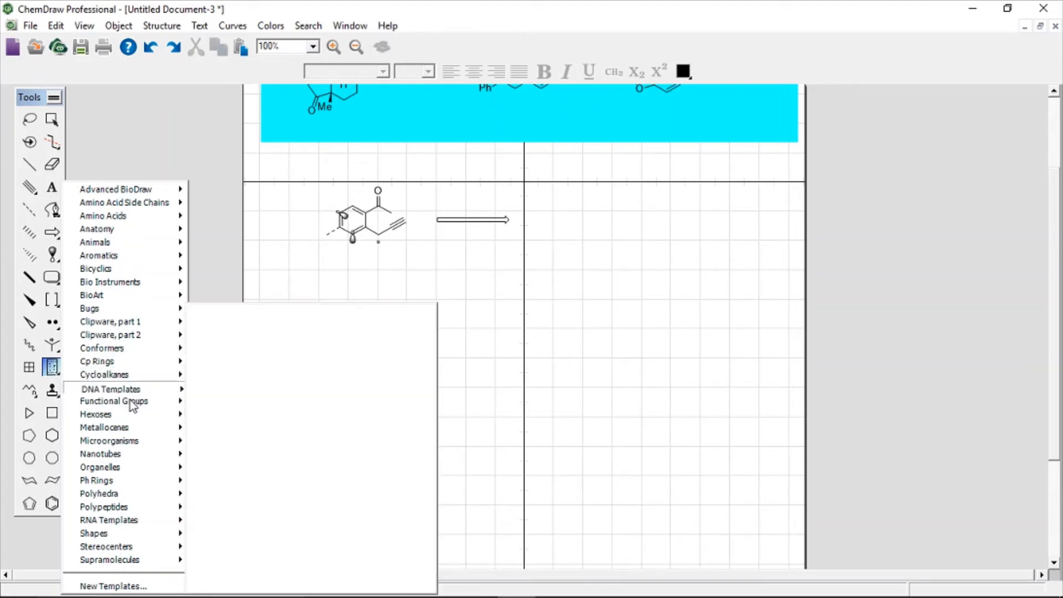
{"action": "mouse_move", "coordinate": [133, 404]}
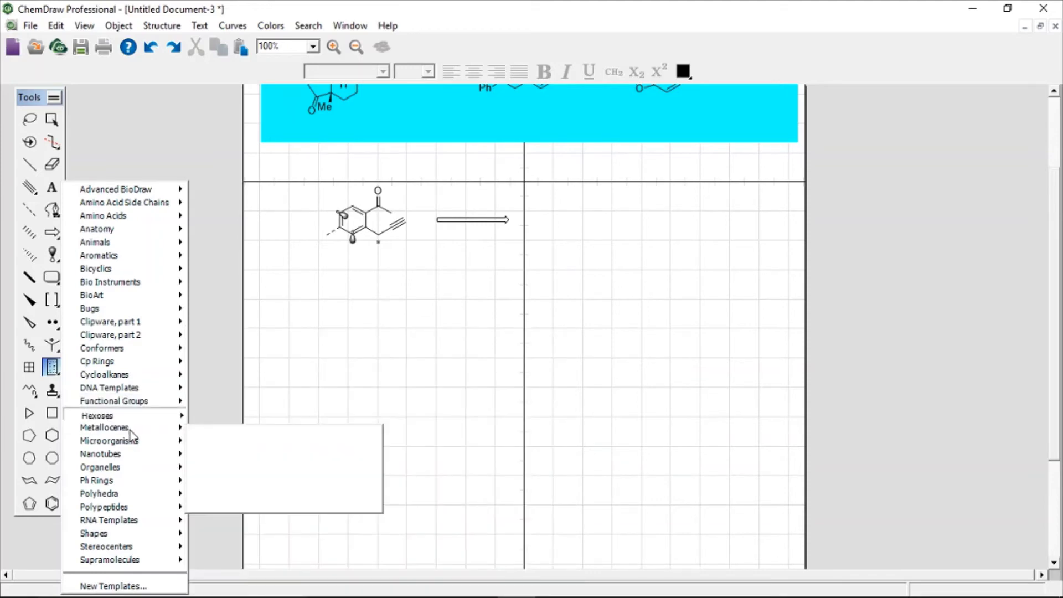
{"action": "mouse_move", "coordinate": [132, 435]}
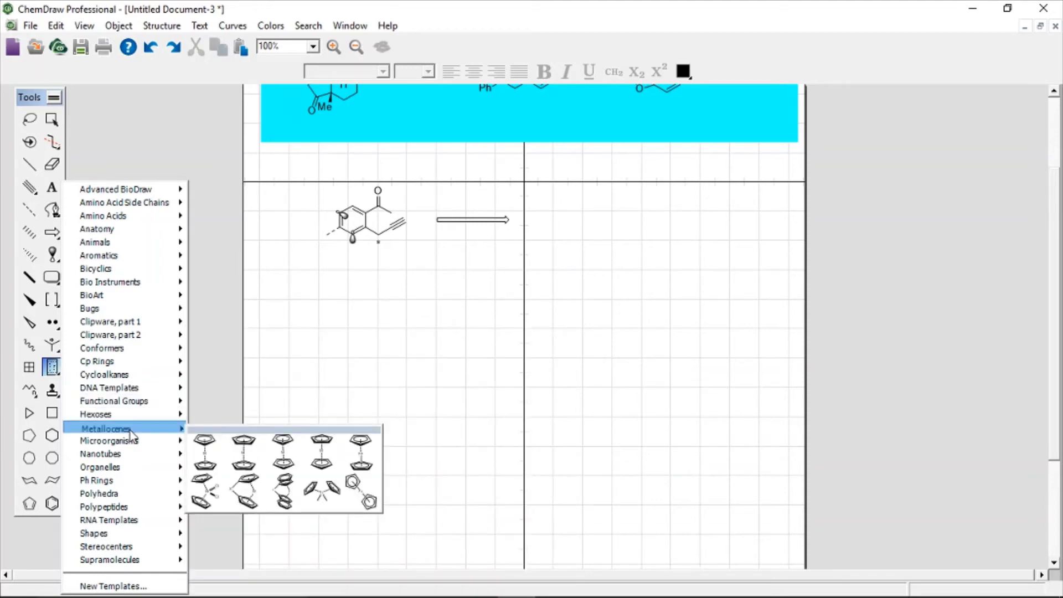
{"action": "left_click", "coordinate": [235, 407]}
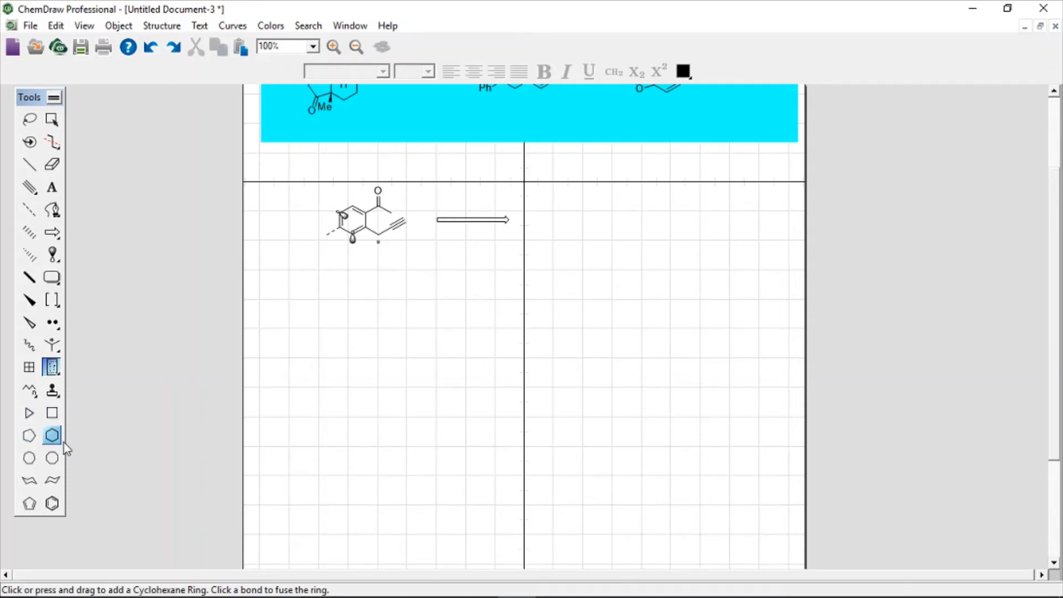
- Try adding a cyclopentadiene ring in the empty area below the structure, and undo it
{"action": "left_click", "coordinate": [52, 502]}
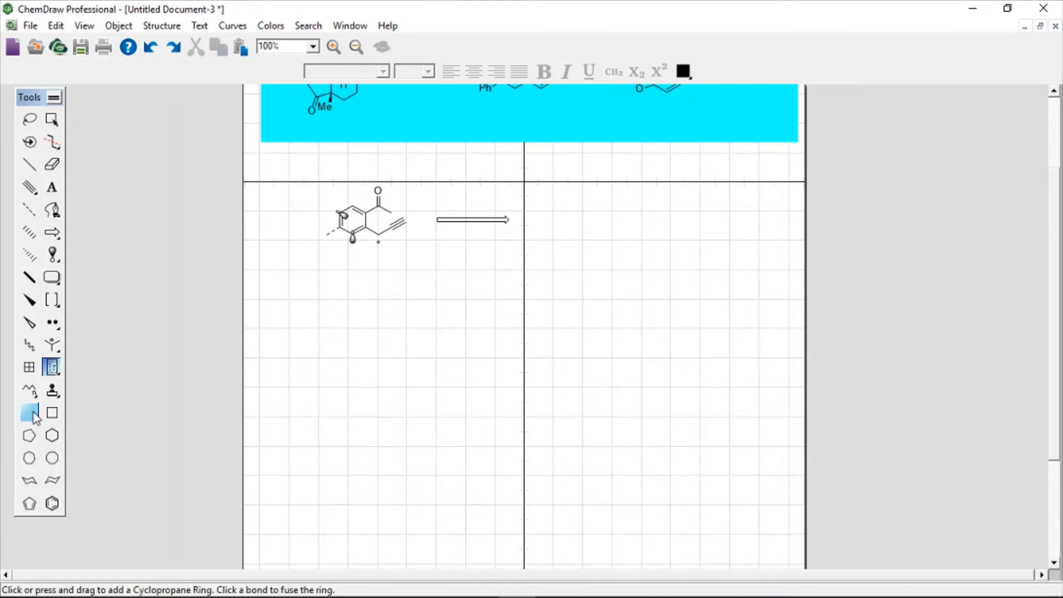
{"action": "left_click", "coordinate": [30, 505]}
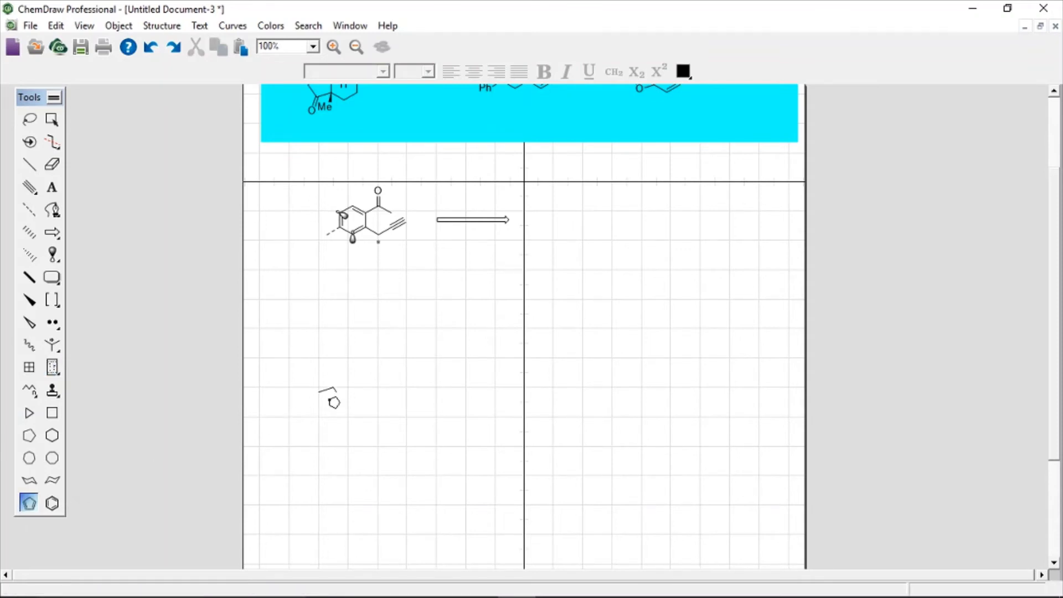
{"action": "left_click", "coordinate": [334, 402]}
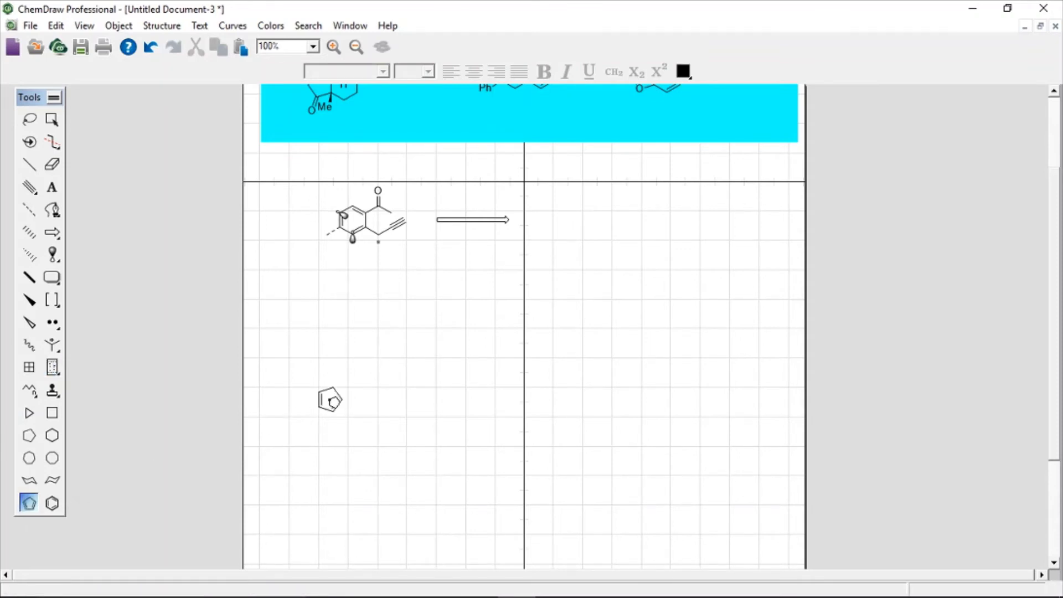
{"action": "left_click", "coordinate": [30, 165]}
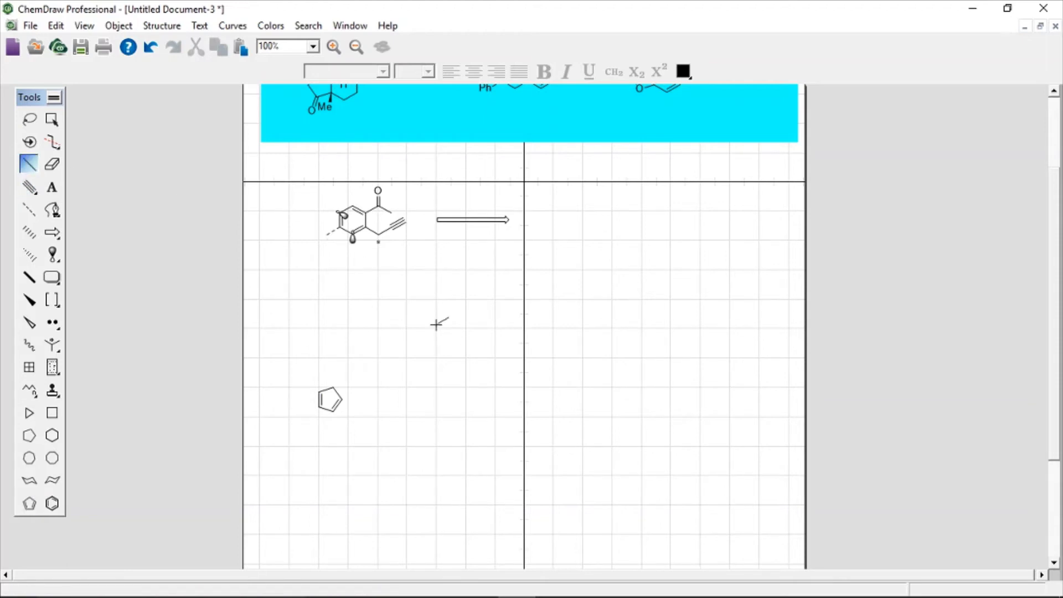
{"action": "key", "text": "ctrl+z"}
{"action": "key", "text": "ctrl+z"}
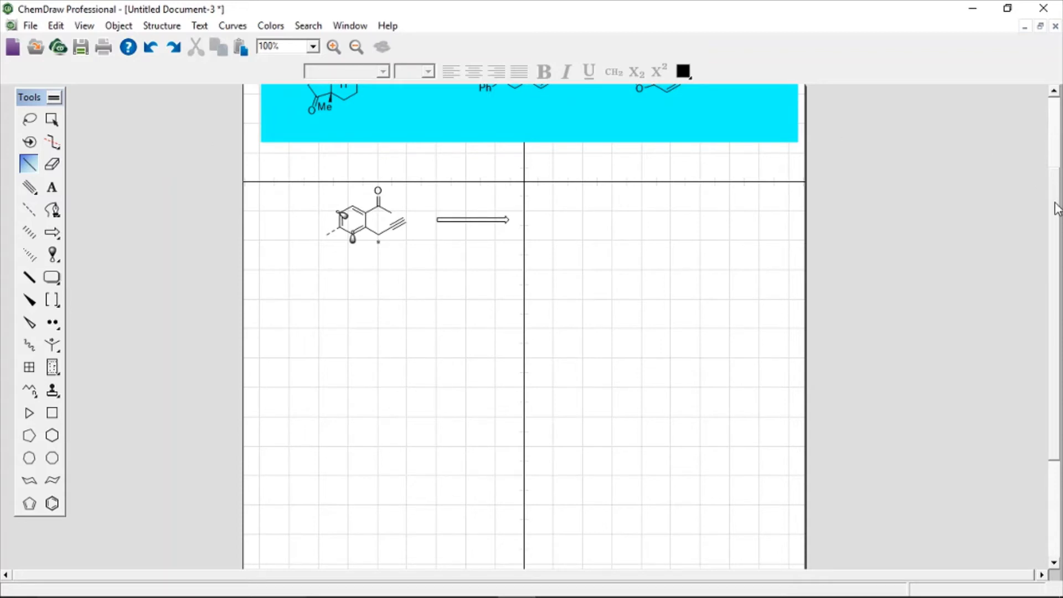
- Delete the trial acetophenone structure and its arrow from below the picture of the three nitrile structures
{"action": "left_click_drag", "start_coordinate": [1056, 209], "coordinate": [1057, 107]}
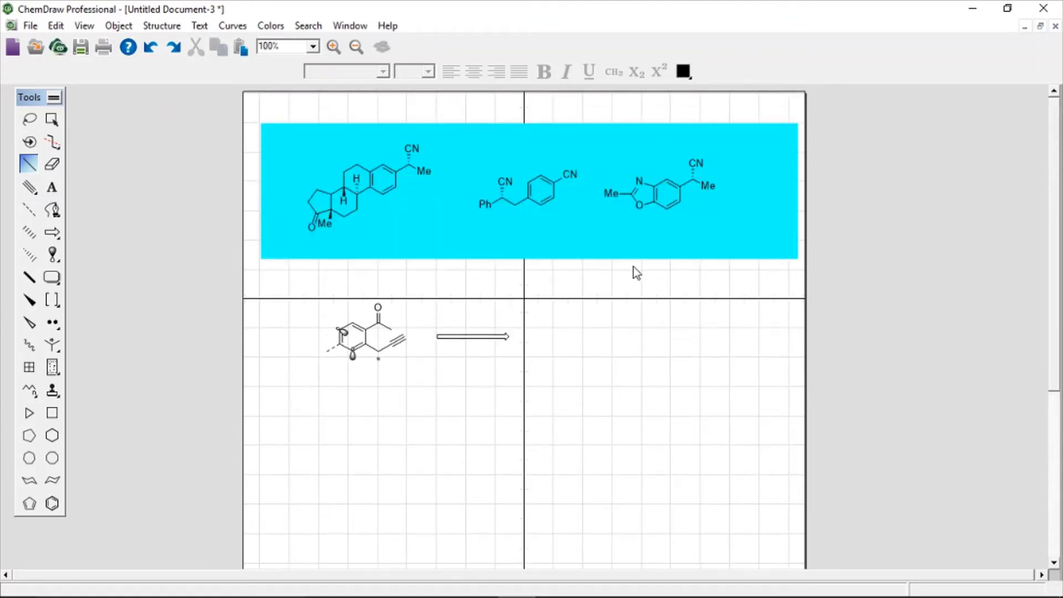
{"action": "left_click", "coordinate": [51, 119]}
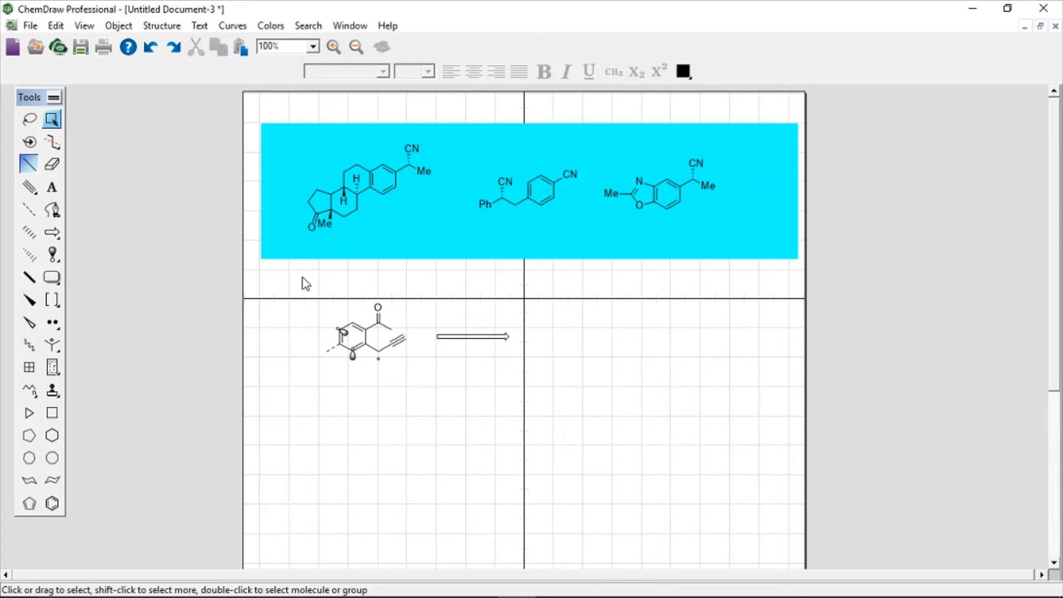
{"action": "left_click_drag", "start_coordinate": [304, 283], "coordinate": [517, 387]}
{"action": "left_click", "coordinate": [517, 389]}
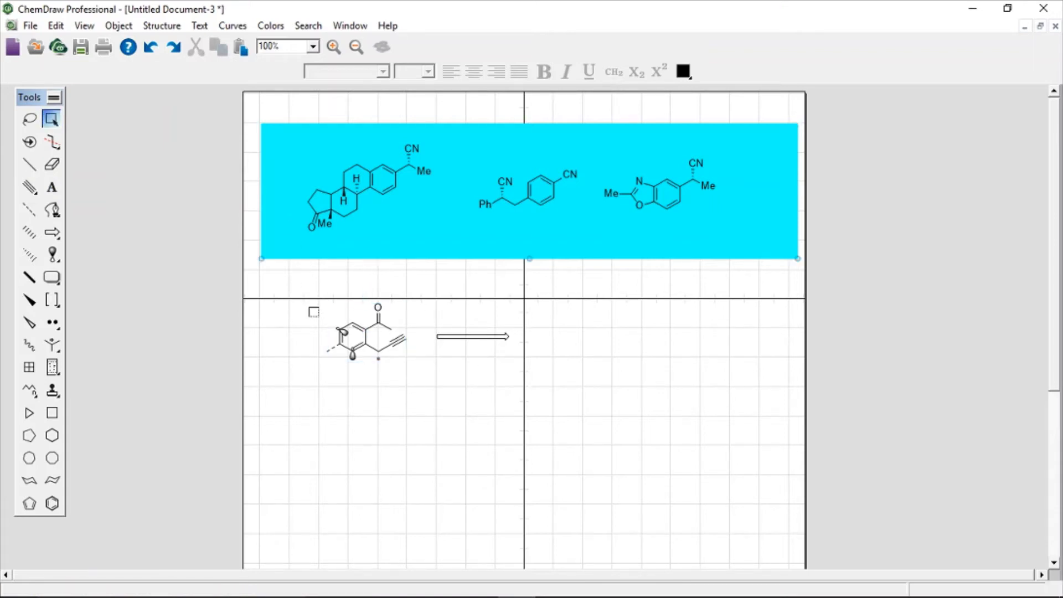
{"action": "left_click_drag", "start_coordinate": [308, 285], "coordinate": [553, 403]}
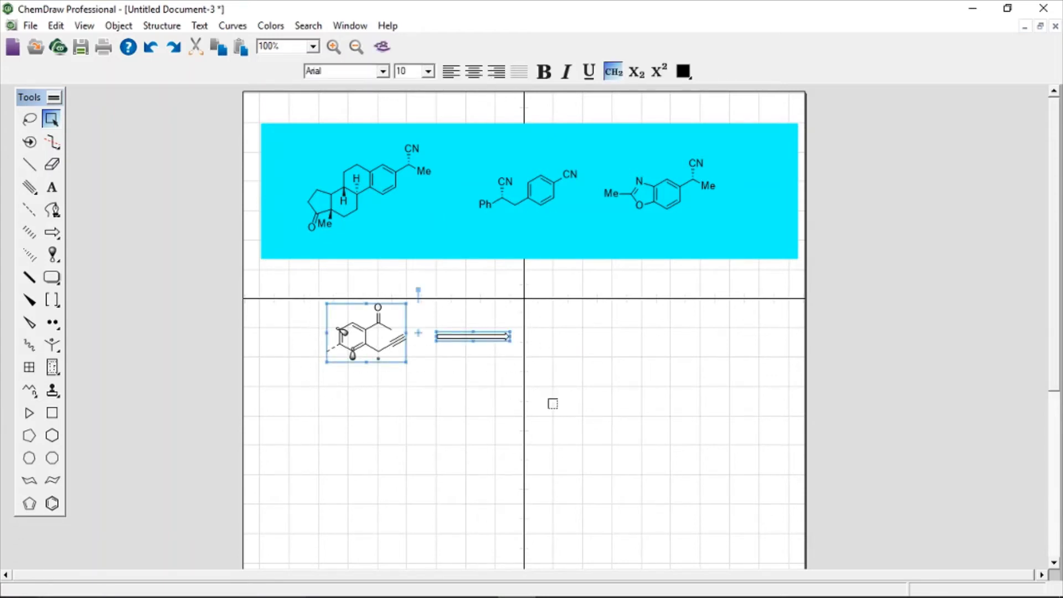
{"action": "key", "text": "Delete"}
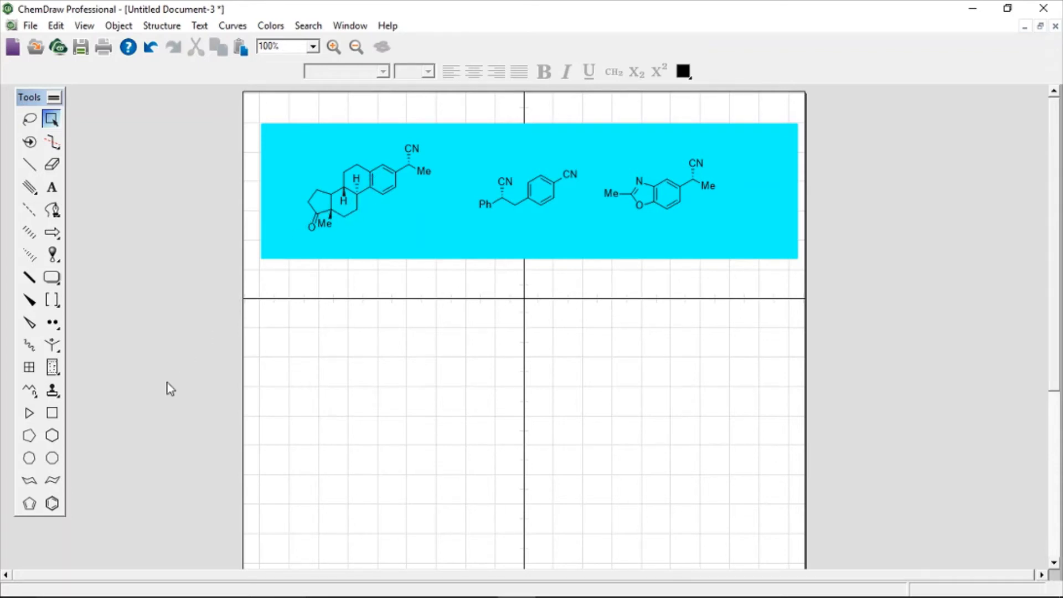
- Draw a cyclohexane ring in the empty area below the picture and fuse a second cyclohexane to its upper-right bond
{"action": "left_click", "coordinate": [53, 438]}
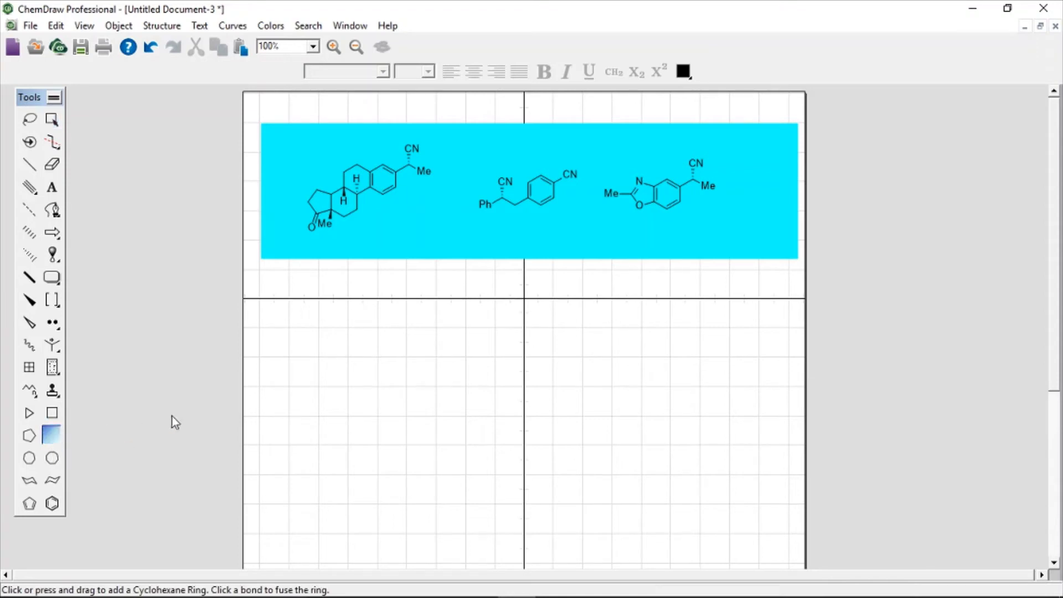
{"action": "left_click", "coordinate": [323, 389]}
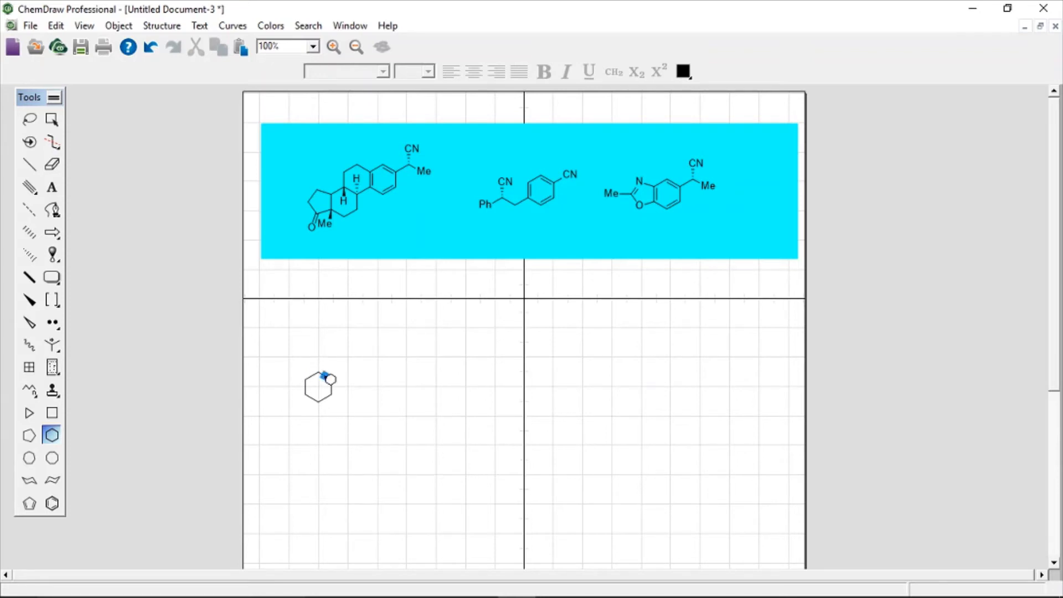
{"action": "left_click", "coordinate": [330, 379]}
{"action": "key", "text": "ctrl+z"}
{"action": "left_click", "coordinate": [335, 379]}
{"action": "key", "text": "ctrl+z"}
{"action": "left_click", "coordinate": [330, 378]}
- Fuse a benzene ring to the upper cyclohexane's right bond and a cyclopentane ring to the lower cyclohexane's left bond
{"action": "left_click", "coordinate": [56, 505]}
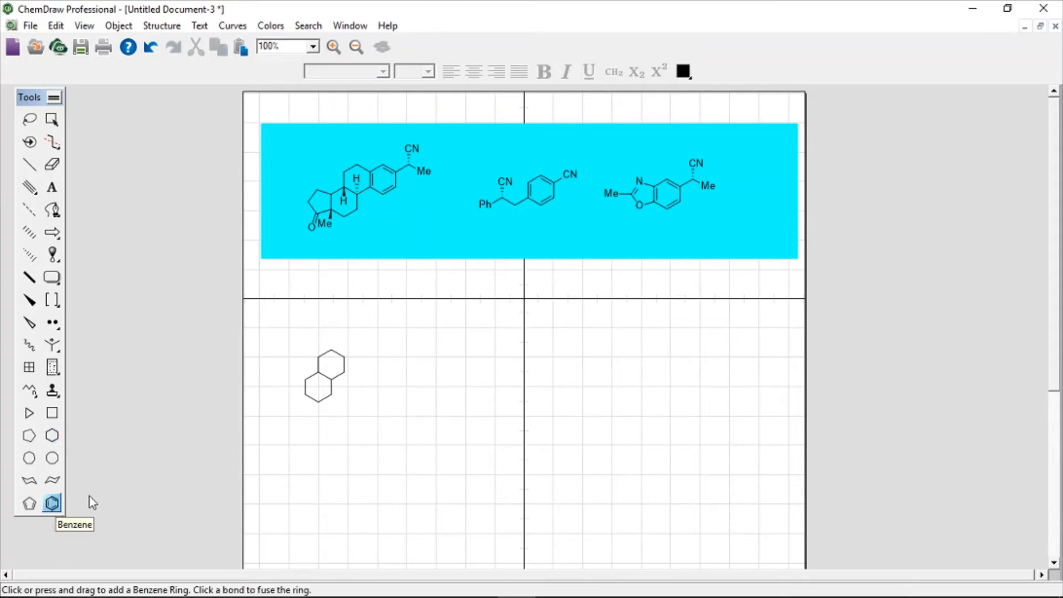
{"action": "left_click", "coordinate": [343, 365]}
{"action": "left_click", "coordinate": [29, 437]}
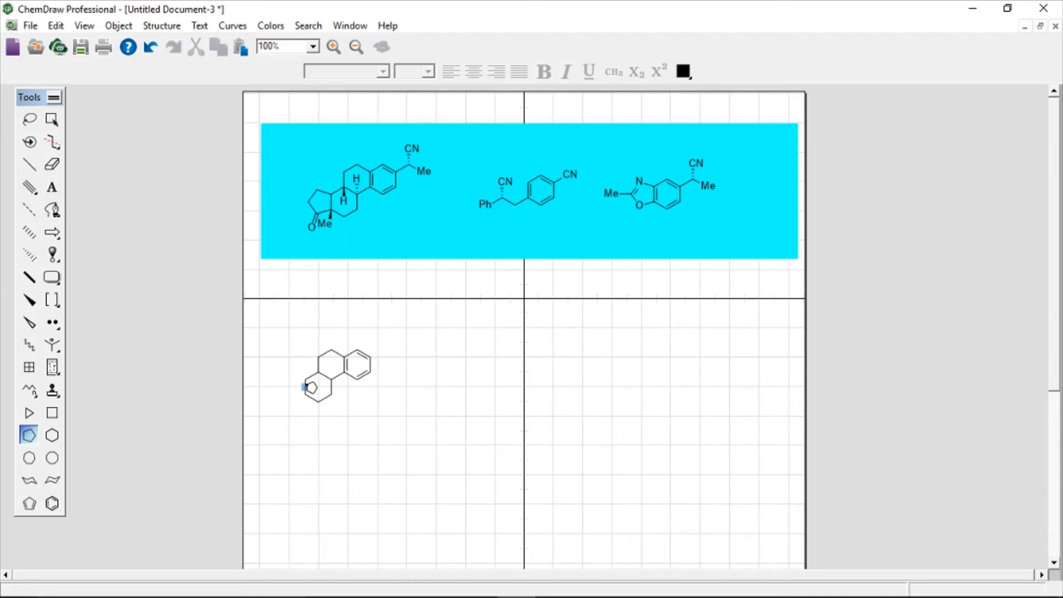
{"action": "left_click", "coordinate": [310, 387]}
- Add an exocyclic double bond pointing down from the lowest atom of the cyclopentane ring
{"action": "left_click", "coordinate": [31, 162]}
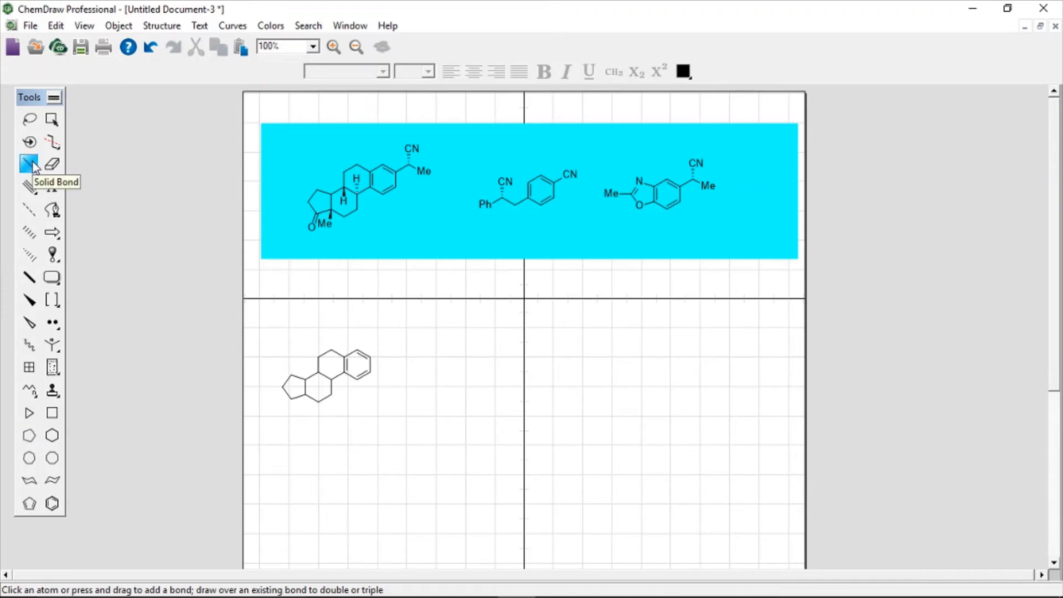
{"action": "left_click", "coordinate": [294, 399]}
{"action": "mouse_move", "coordinate": [289, 407]}
{"action": "left_mouse_down"}
{"action": "mouse_move", "coordinate": [275, 442]}
{"action": "mouse_move", "coordinate": [291, 453]}
{"action": "left_mouse_up"}
- Try labelling the end of the exocyclic double bond with O in a text label, and undo it
{"action": "left_click", "coordinate": [51, 189]}
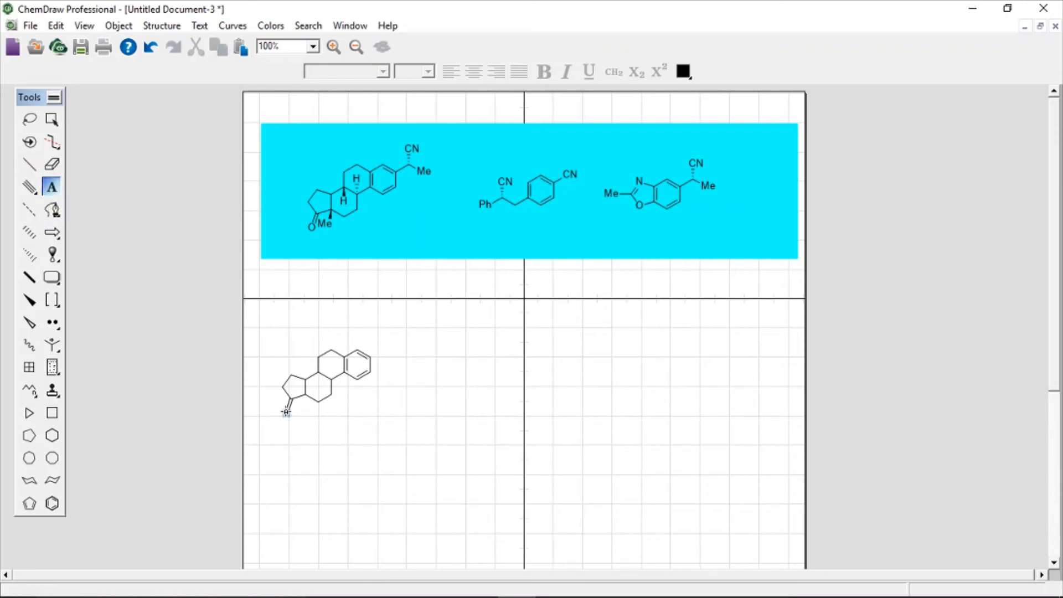
{"action": "left_click", "coordinate": [286, 412]}
{"action": "type", "text": "O"}
{"action": "left_click", "coordinate": [322, 444]}
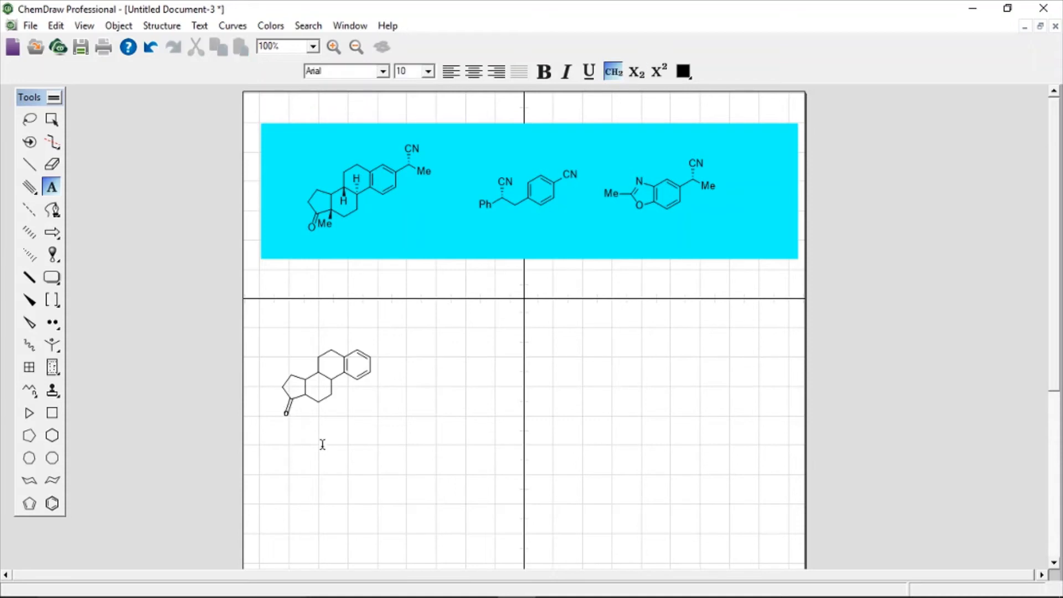
{"action": "left_click", "coordinate": [383, 504]}
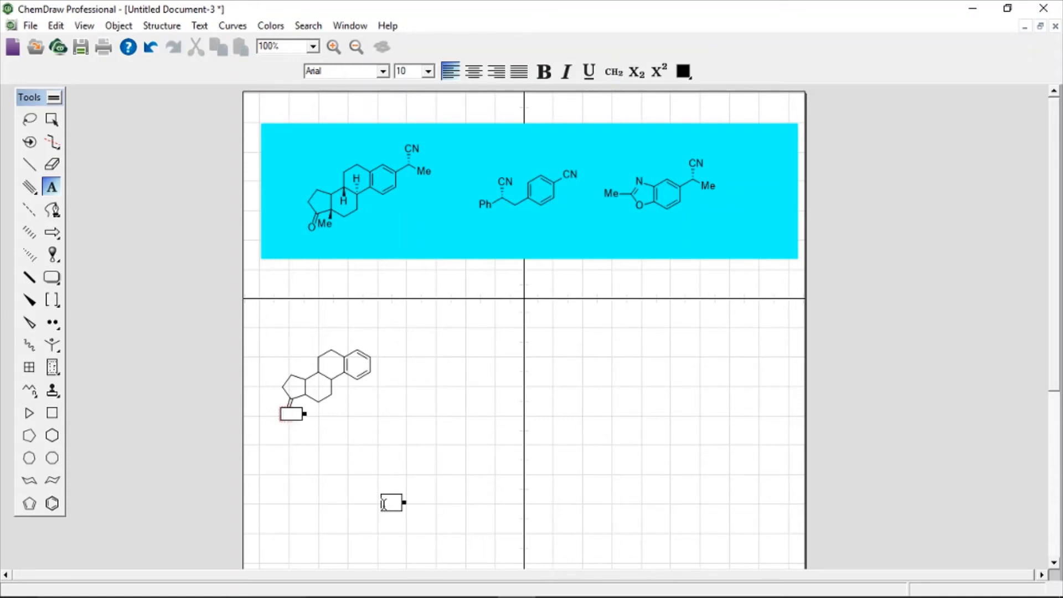
{"action": "key", "text": "ctrl+z"}
{"action": "key", "text": "ctrl+z"}
{"action": "key", "text": "ctrl+z"}
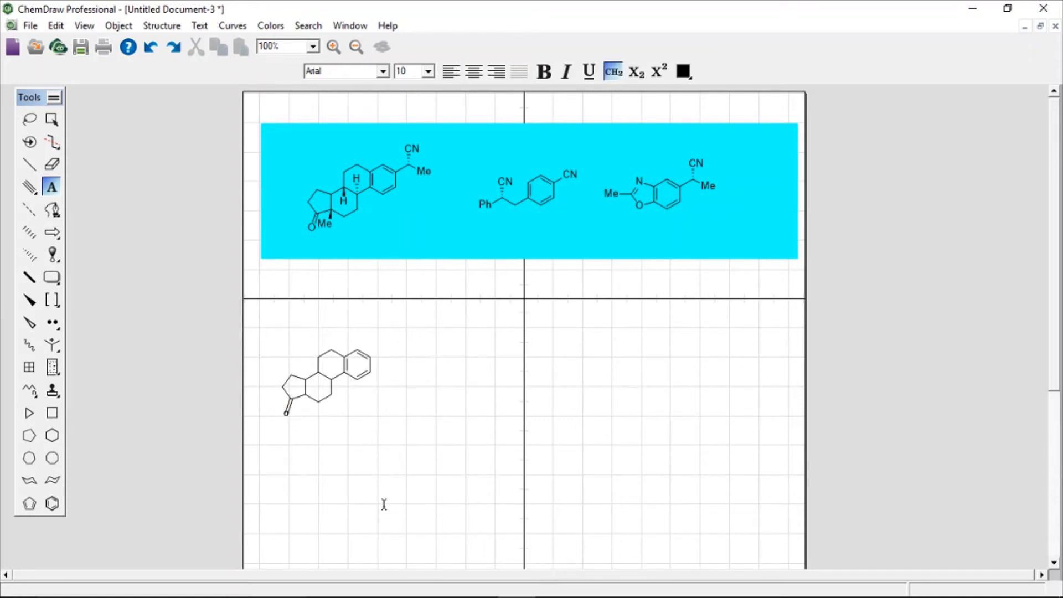
{"action": "key", "text": "ctrl+z"}
{"action": "key", "text": "ctrl+y"}
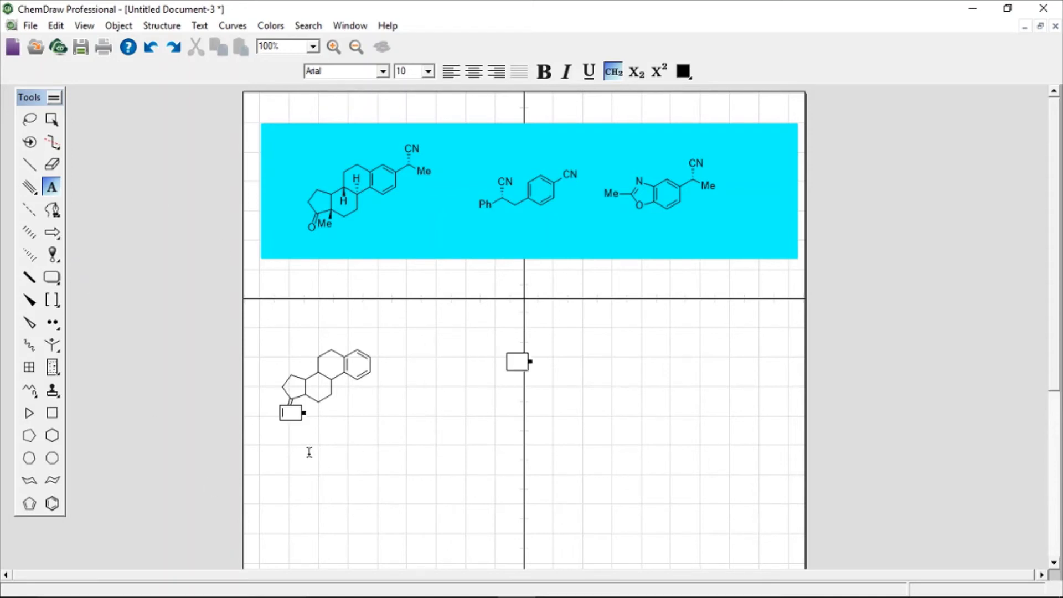
{"action": "key", "text": "ctrl+z"}
{"action": "key", "text": "ctrl+y"}
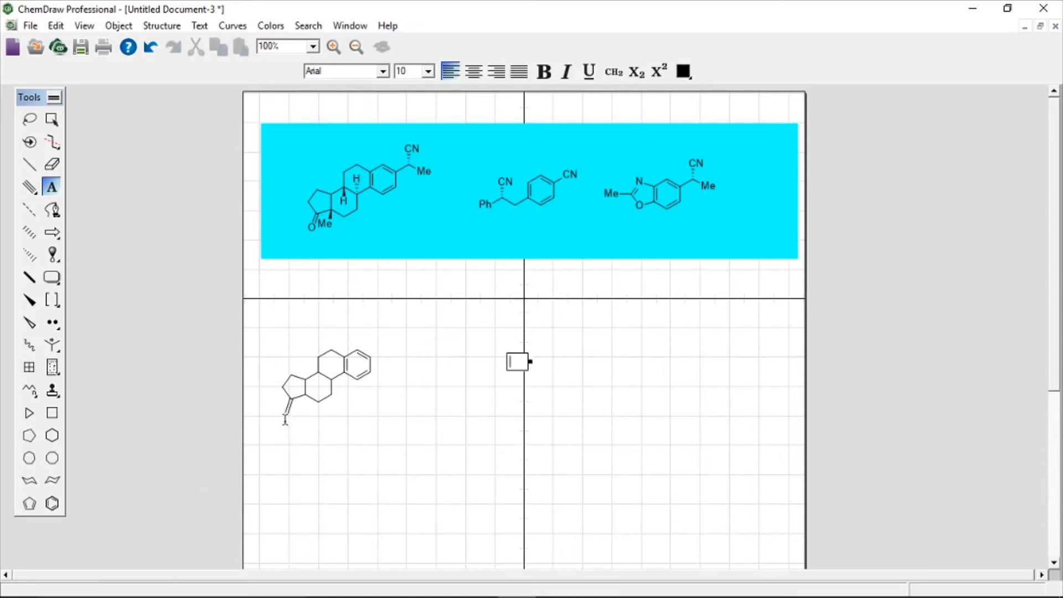
- Try labelling the double bond's end with a lowercase o, and erase the stray text label beside the structure
{"action": "left_click", "coordinate": [289, 412]}
{"action": "type", "text": "o"}
{"action": "left_click", "coordinate": [59, 162]}
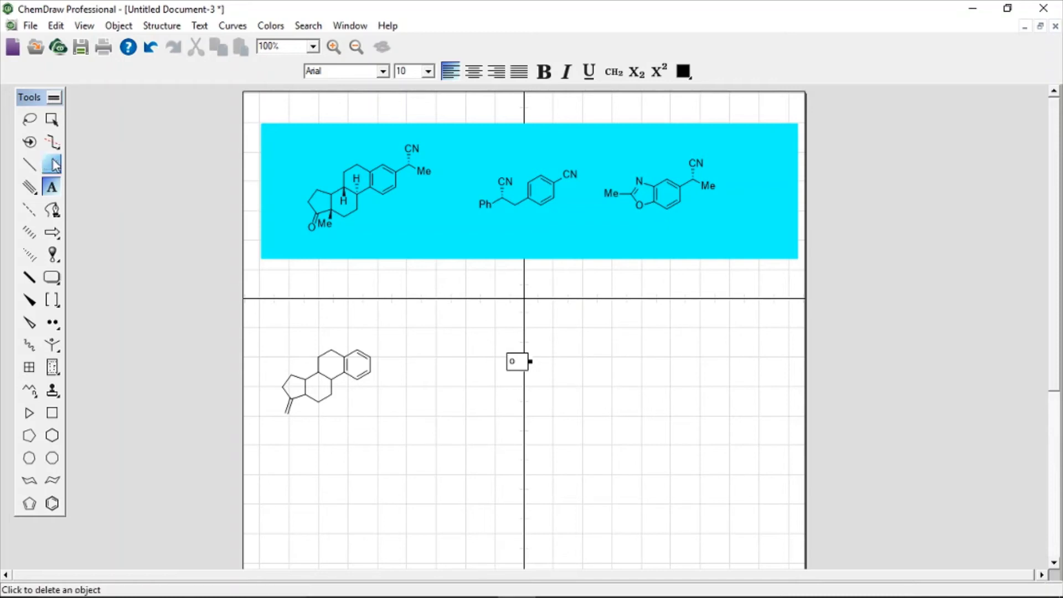
{"action": "left_click", "coordinate": [510, 363]}
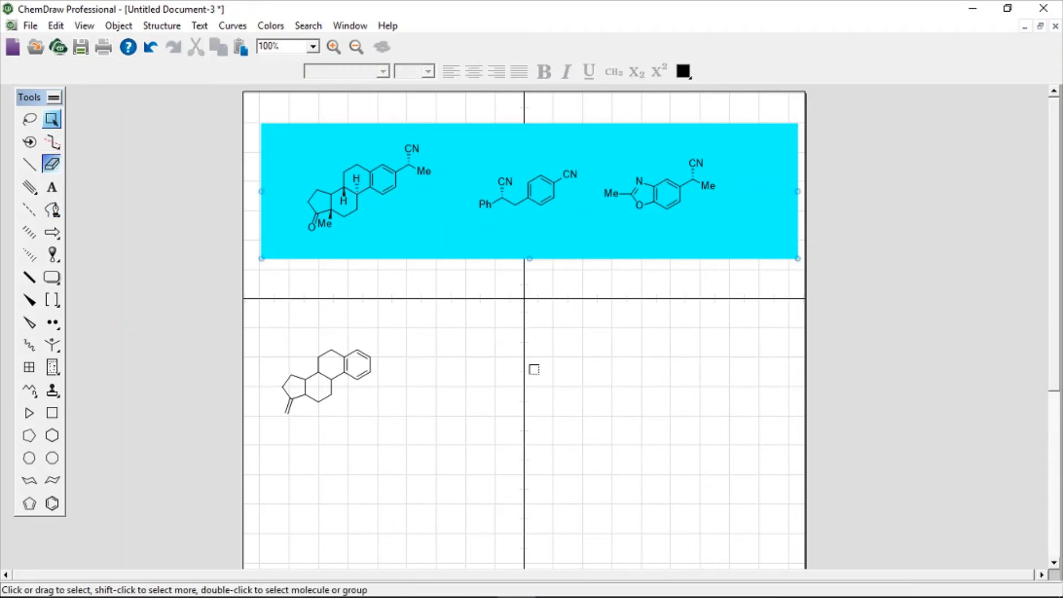
- Change the end atom of the exocyclic double bond to oxygen
{"action": "left_click", "coordinate": [51, 118]}
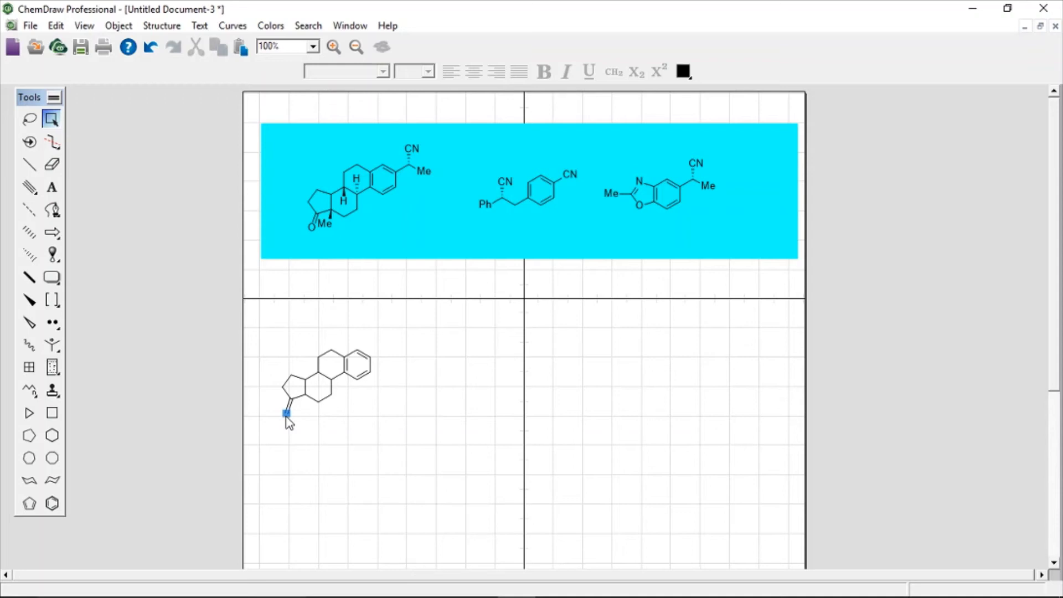
{"action": "key", "text": "o"}
{"action": "left_click", "coordinate": [349, 228]}
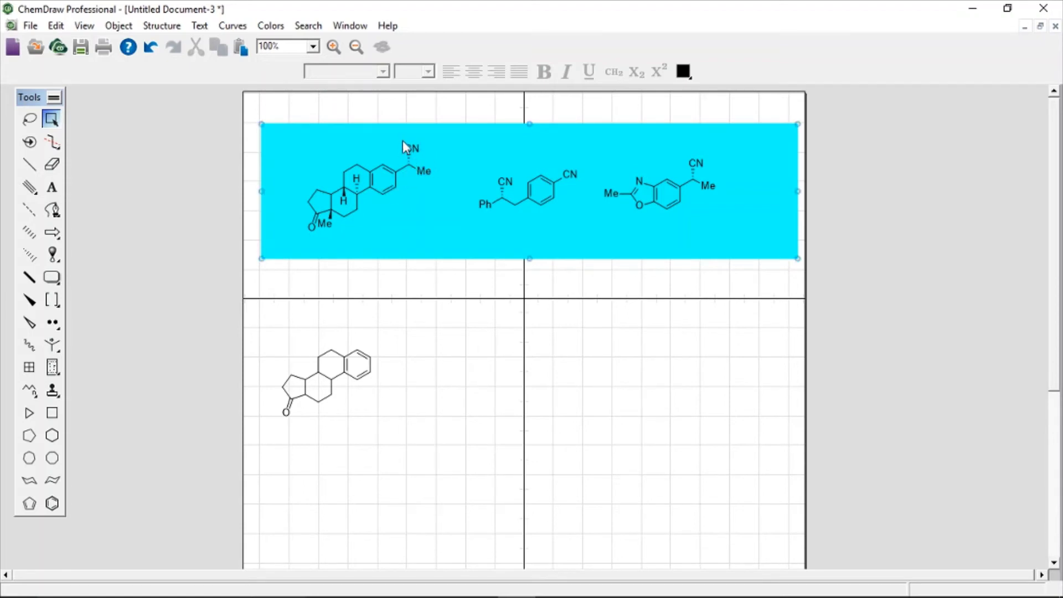
- Add a two-bond side chain to the benzene ring's upper-right atom and label its end Me
{"action": "left_click", "coordinate": [29, 165]}
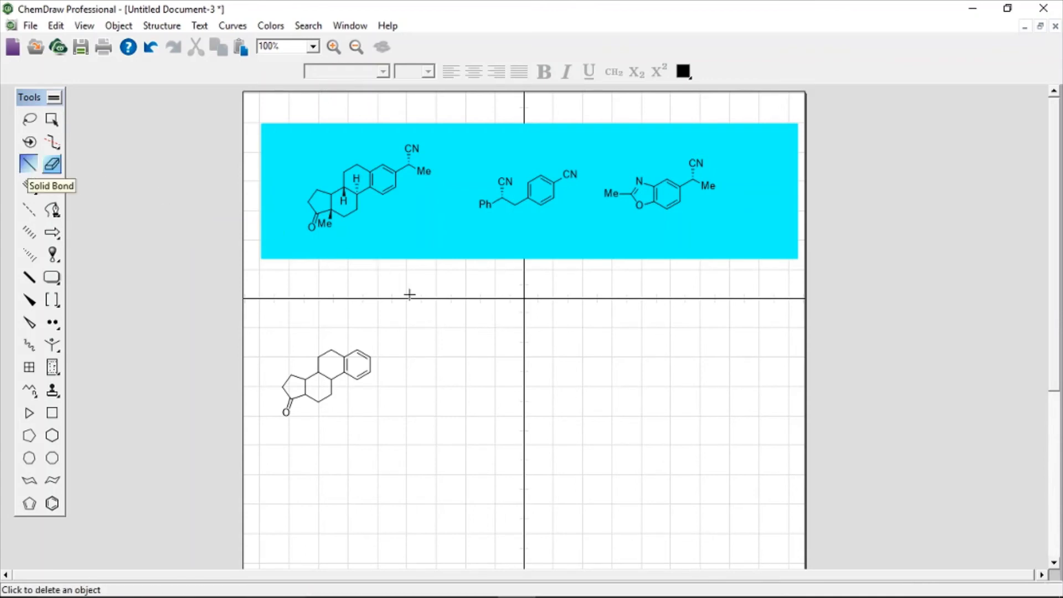
{"action": "left_click", "coordinate": [369, 357]}
{"action": "left_click", "coordinate": [383, 350]}
{"action": "double_click", "coordinate": [397, 357]}
- Draw a hashed bond upward from the side-chain carbon and label its end CN
{"action": "left_click", "coordinate": [26, 258]}
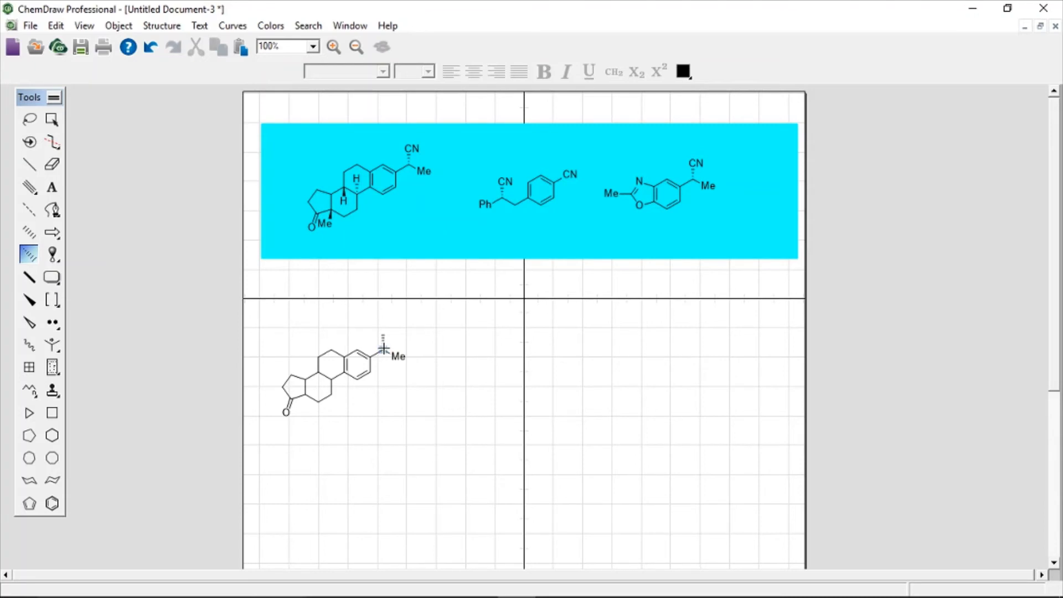
{"action": "mouse_move", "coordinate": [383, 349]}
{"action": "left_mouse_down"}
{"action": "mouse_move", "coordinate": [396, 318]}
{"action": "mouse_move", "coordinate": [382, 323]}
{"action": "left_mouse_up"}
{"action": "left_click", "coordinate": [51, 187]}
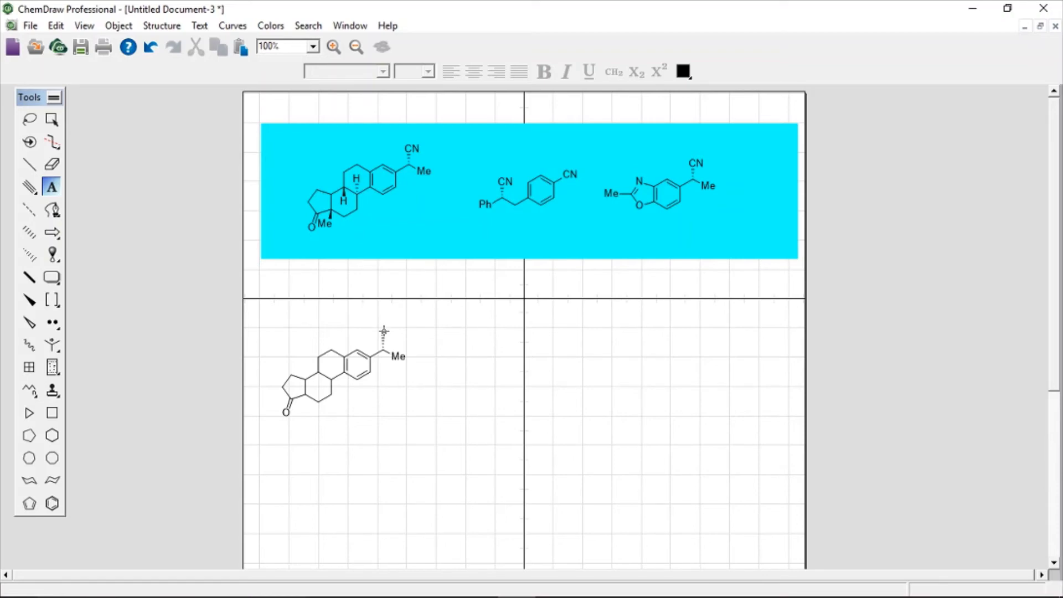
{"action": "left_click", "coordinate": [383, 334]}
{"action": "left_click", "coordinate": [383, 332]}
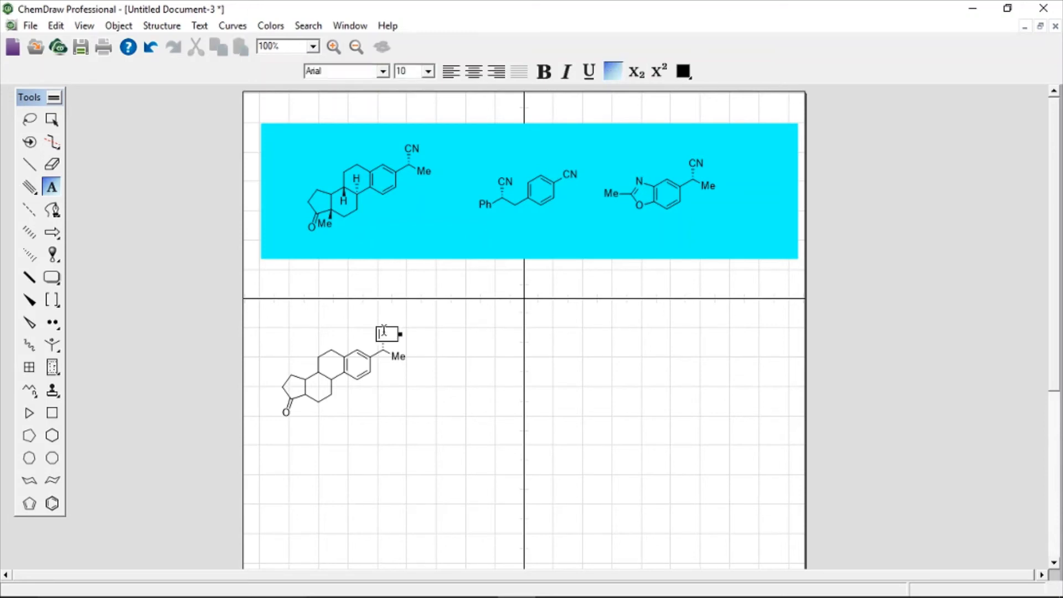
{"action": "type", "text": "CN"}
{"action": "left_click", "coordinate": [410, 508]}
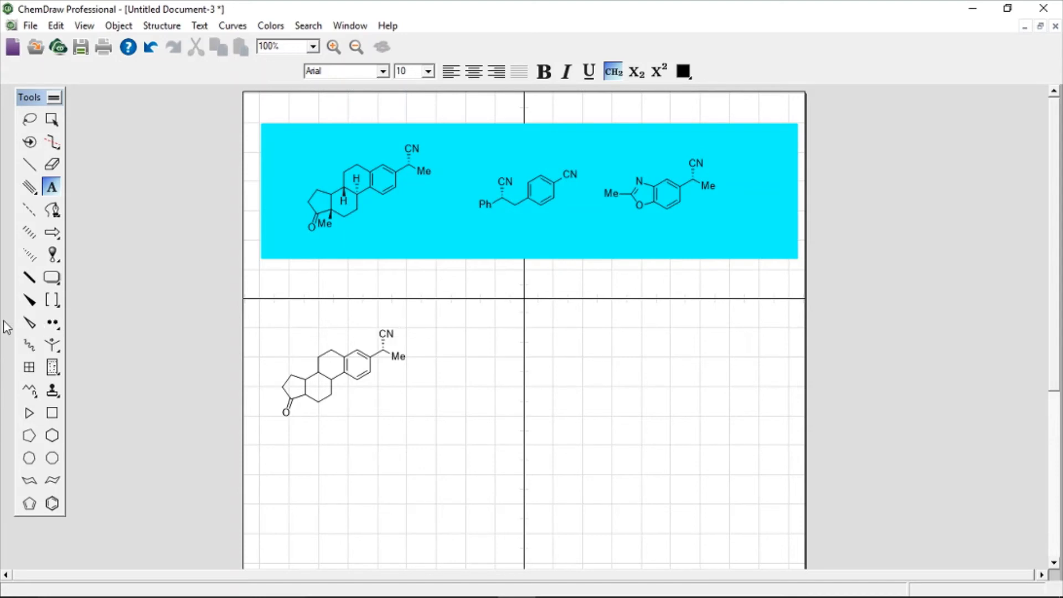
- Add a solid wedge bond pointing down from the ring-fusion atom next to the ketone carbon and label it Me
{"action": "left_click", "coordinate": [33, 304]}
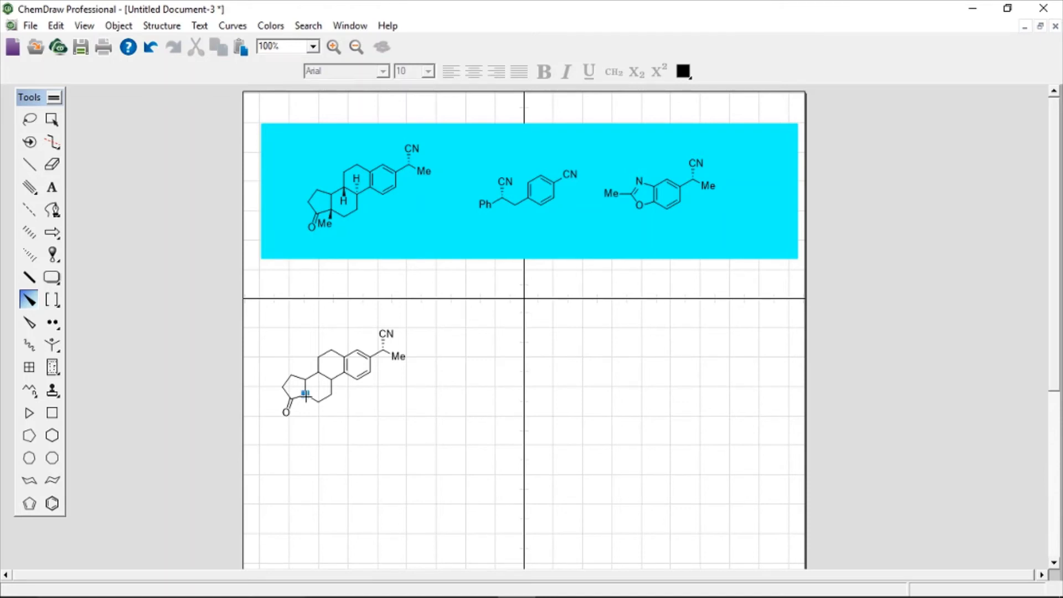
{"action": "left_click", "coordinate": [305, 394]}
{"action": "double_click", "coordinate": [304, 410]}
{"action": "type", "text": "Me"}
{"action": "key", "text": "Return"}
- Add a wedged H below the fusion atom between the two cyclohexane rings and a hashed H above the neighbouring fusion atom
{"action": "left_click", "coordinate": [36, 305]}
{"action": "left_click", "coordinate": [319, 371]}
{"action": "left_click_drag", "start_coordinate": [299, 379], "coordinate": [286, 359]}
{"action": "key", "text": "ctrl+z"}
{"action": "key", "text": "ctrl+z"}
{"action": "left_click", "coordinate": [30, 262]}
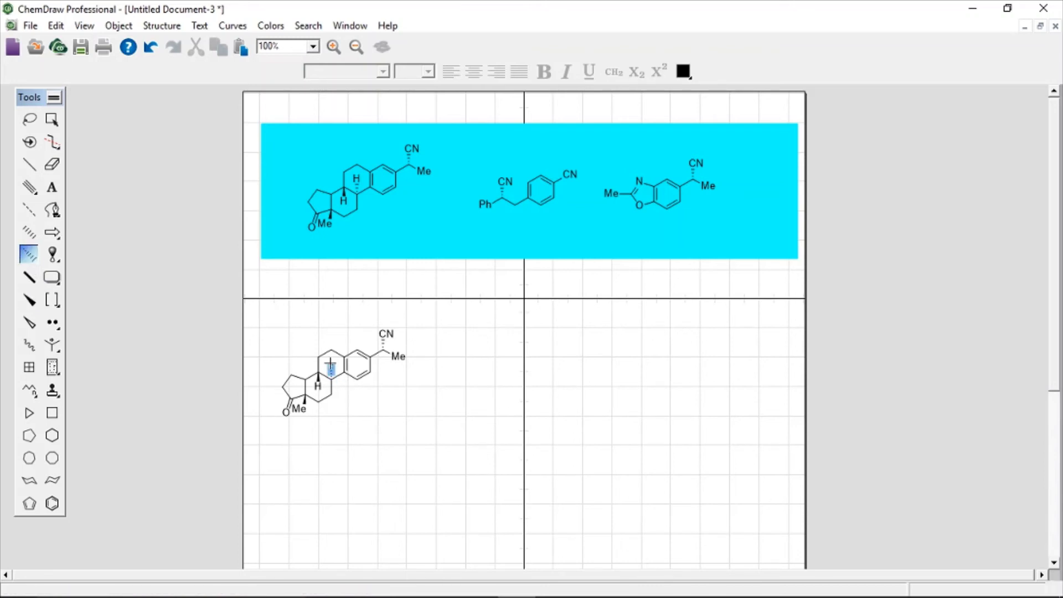
{"action": "left_click", "coordinate": [330, 365]}
- Draw a benzene ring in the empty area beneath the benzoxazole example and fuse a cyclopentane ring to its left bond
{"action": "left_click", "coordinate": [52, 504]}
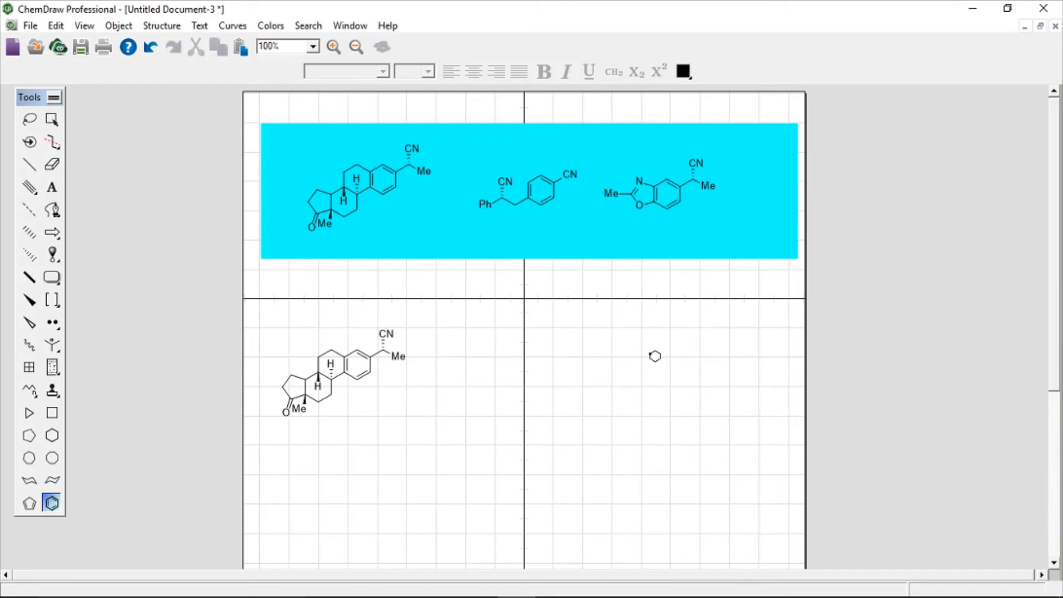
{"action": "left_click", "coordinate": [651, 355]}
{"action": "left_click", "coordinate": [28, 440]}
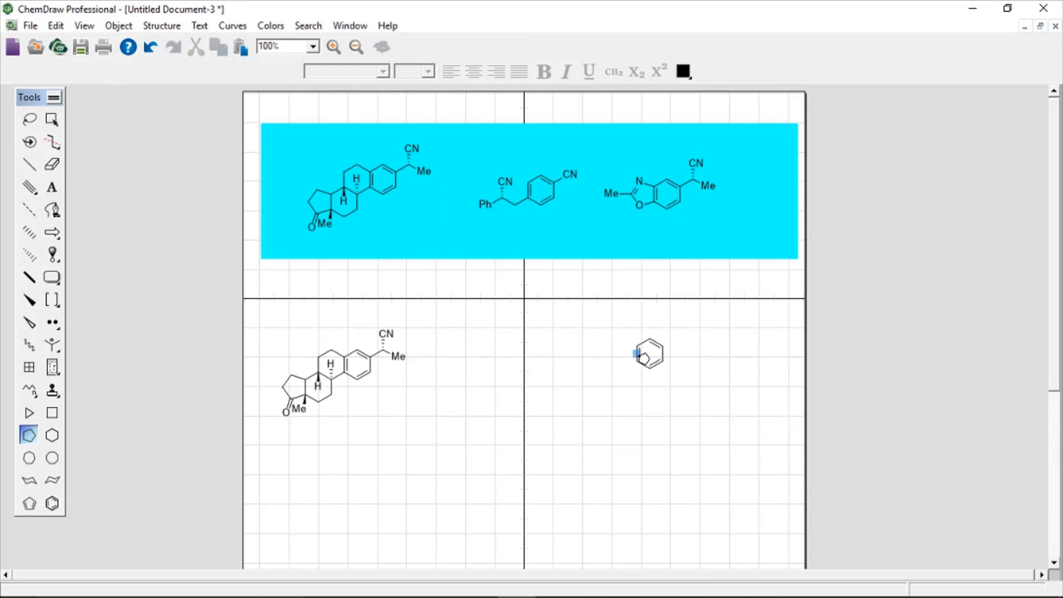
{"action": "left_click", "coordinate": [636, 354]}
- Turn the five-membered ring into an oxazole by adding a C=N double bond and placing N above and O below
{"action": "left_click", "coordinate": [30, 166]}
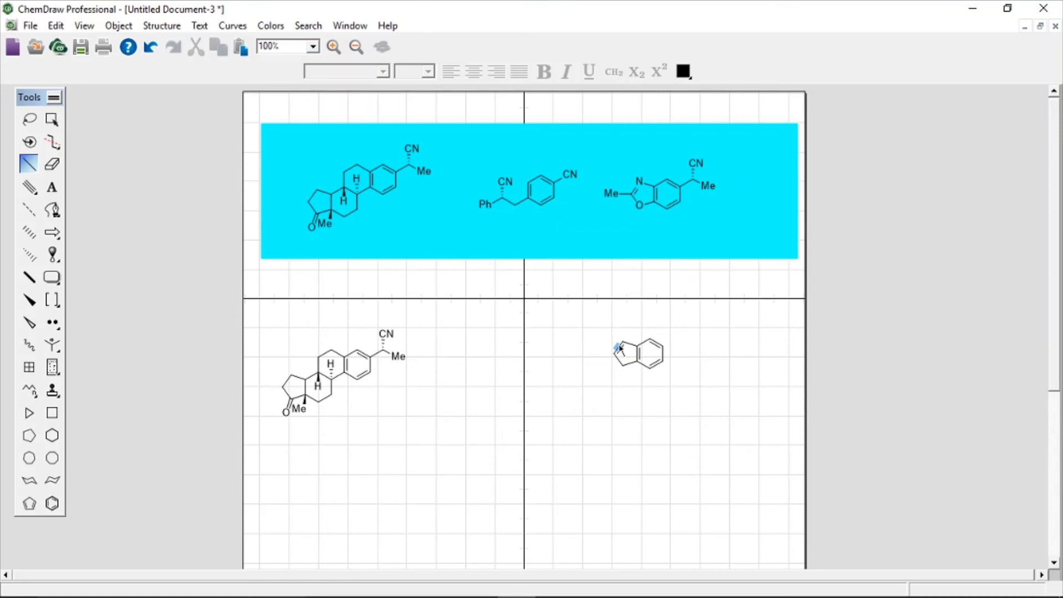
{"action": "left_click", "coordinate": [619, 348]}
{"action": "key", "text": "n"}
{"action": "key", "text": "o"}
- Add a Me group to the carbon between N and O, and a two-bond side chain ending in Me to the benzene ring
{"action": "left_click_drag", "start_coordinate": [613, 352], "coordinate": [598, 353]}
{"action": "key", "text": "m"}
{"action": "left_click_drag", "start_coordinate": [663, 346], "coordinate": [676, 338]}
{"action": "left_click", "coordinate": [677, 338]}
{"action": "key", "text": "m"}
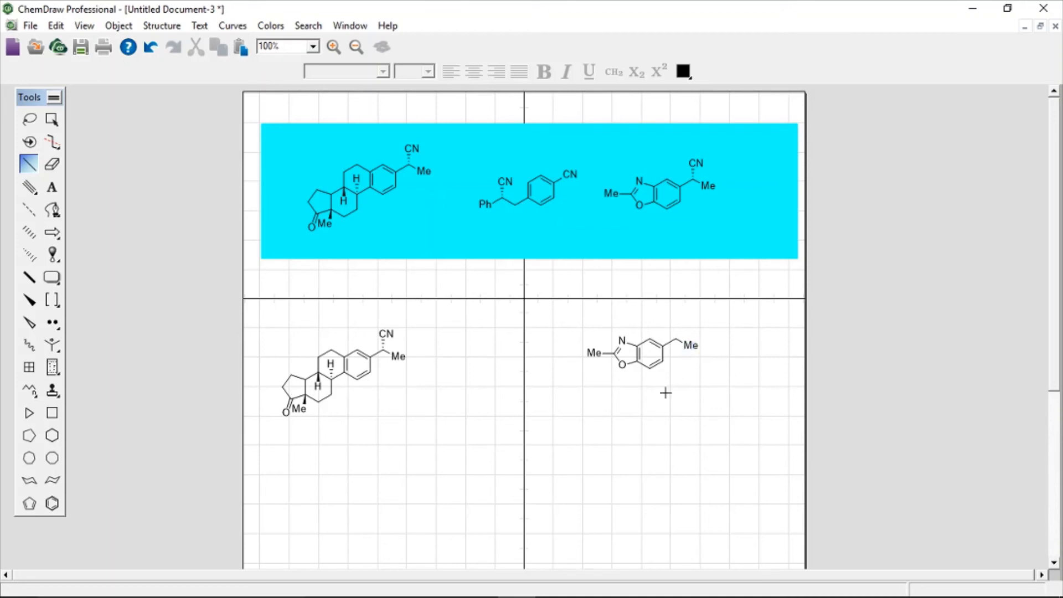
- Add a hashed bond pointing up from the side-chain carbon next to Me on the redrawn benzoxazole and label its end CN
{"action": "left_click", "coordinate": [37, 257]}
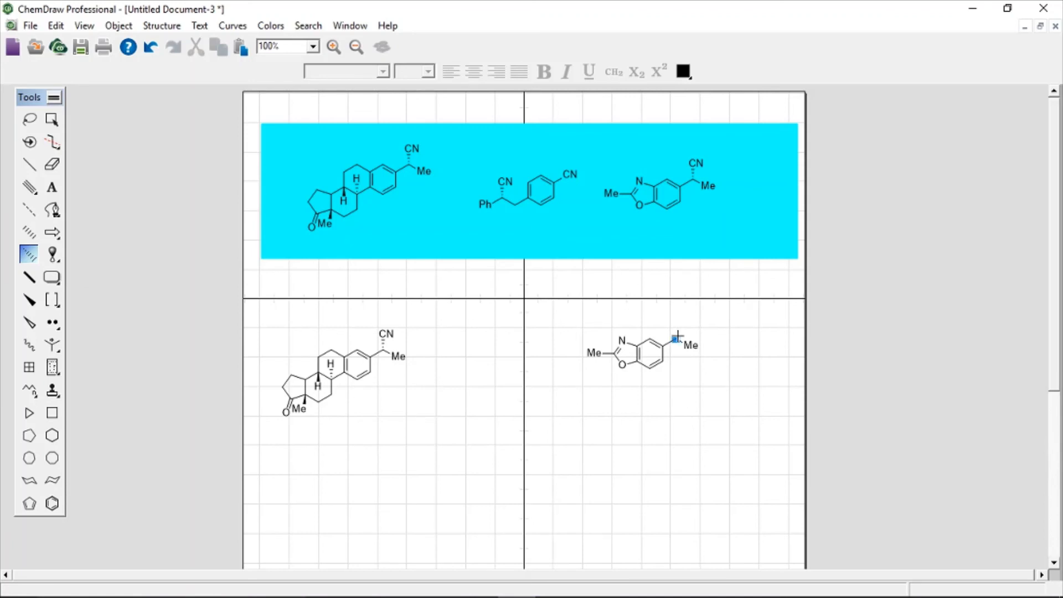
{"action": "left_click", "coordinate": [676, 336]}
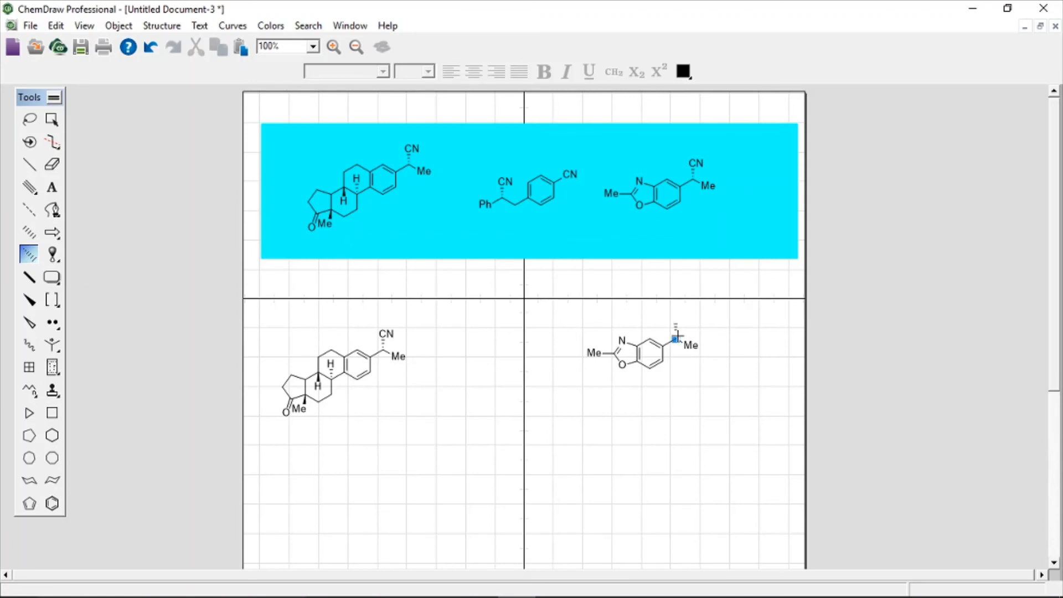
{"action": "left_click", "coordinate": [53, 186]}
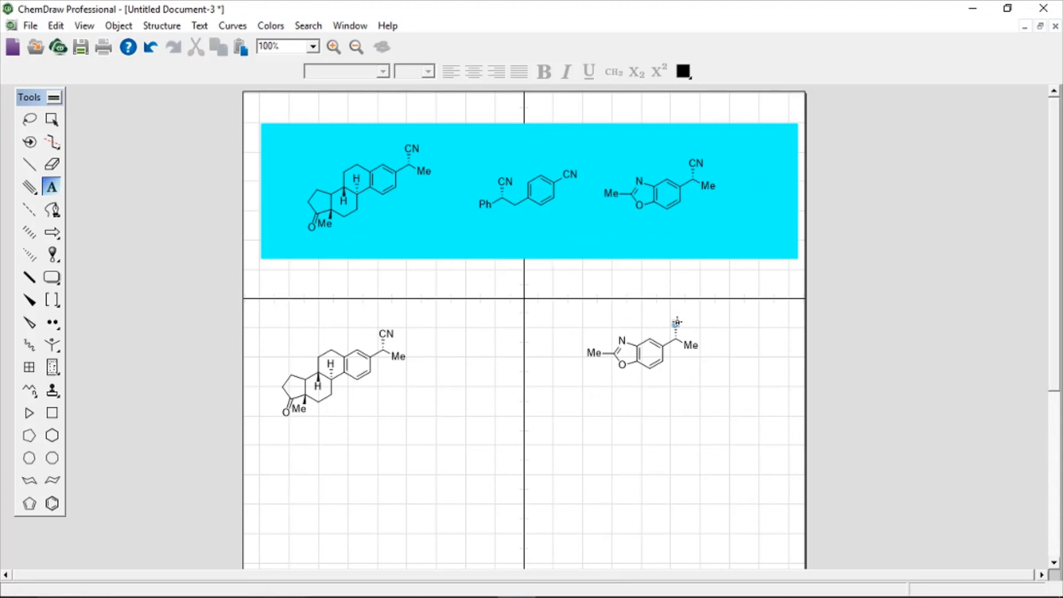
{"action": "left_click", "coordinate": [675, 322]}
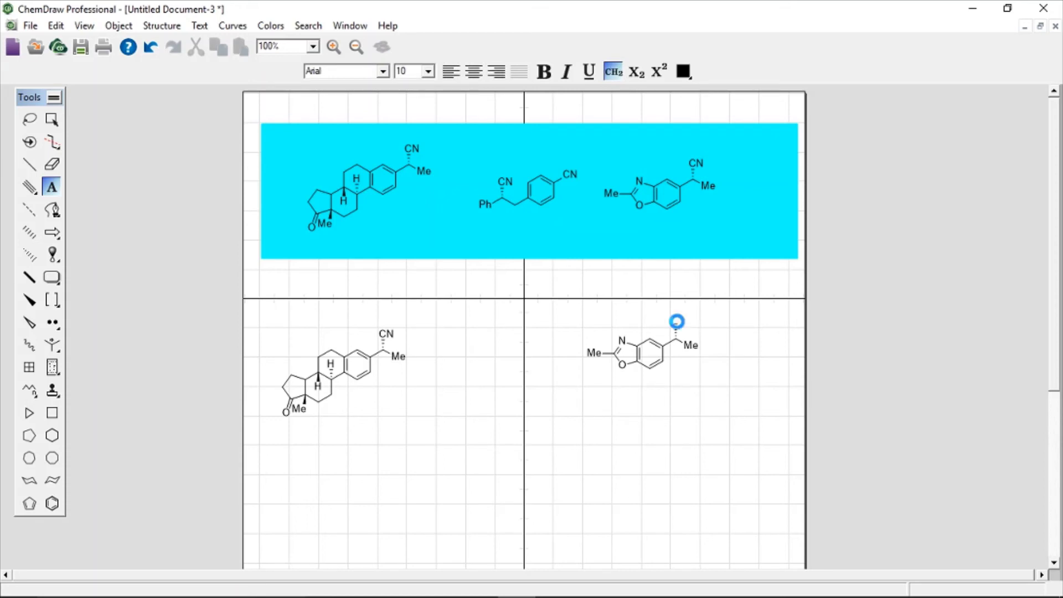
{"action": "left_click", "coordinate": [676, 321]}
{"action": "type", "text": "CN"}
- Select the whole redrawn steroid ketone and move it right and slightly up, closer to the redrawn benzoxazole
{"action": "left_click", "coordinate": [52, 119]}
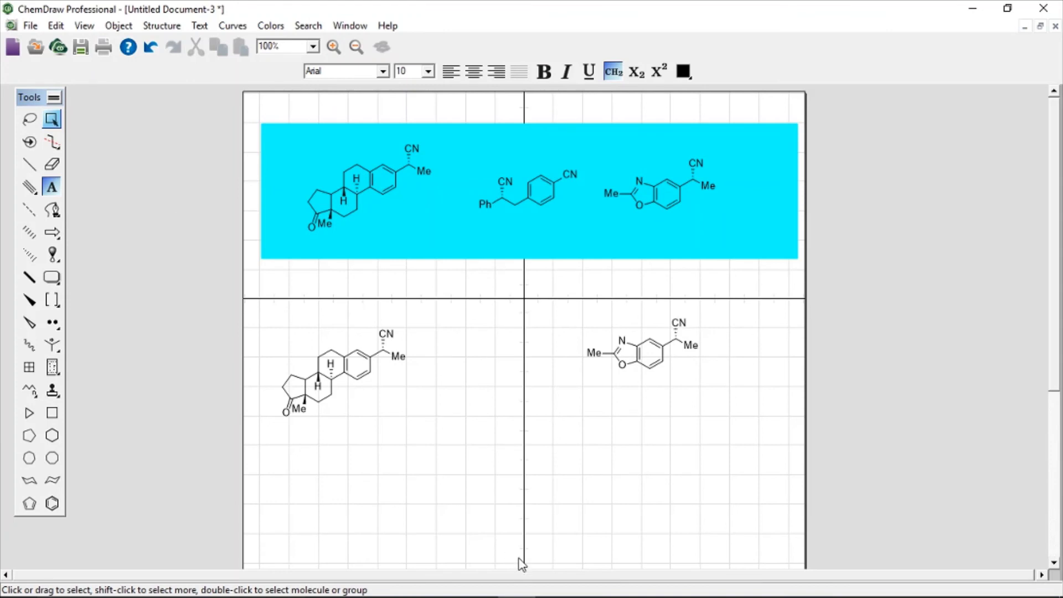
{"action": "key", "text": "Tab"}
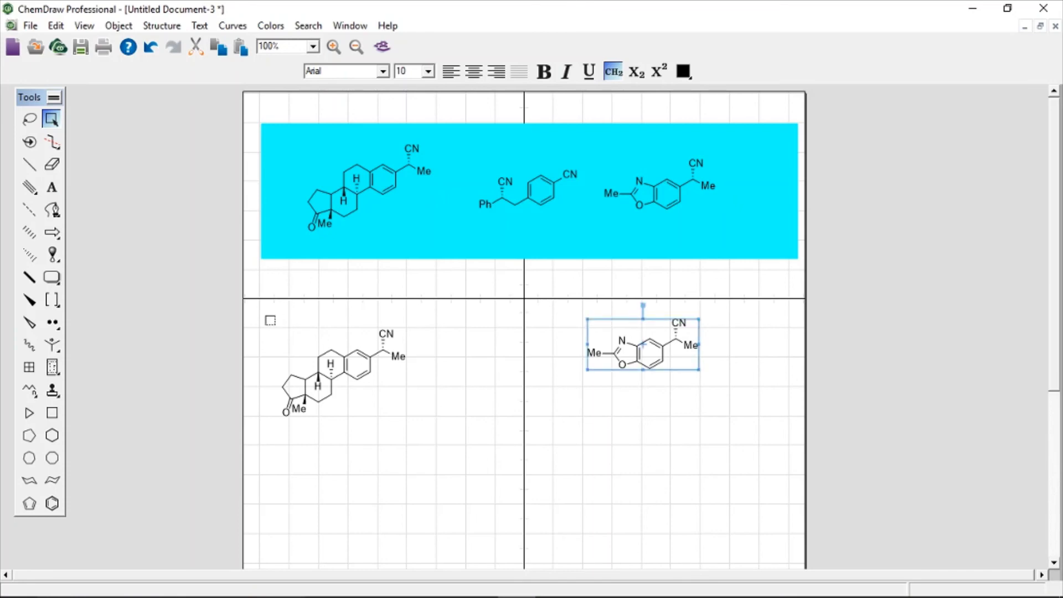
{"action": "left_click_drag", "start_coordinate": [270, 320], "coordinate": [435, 471]}
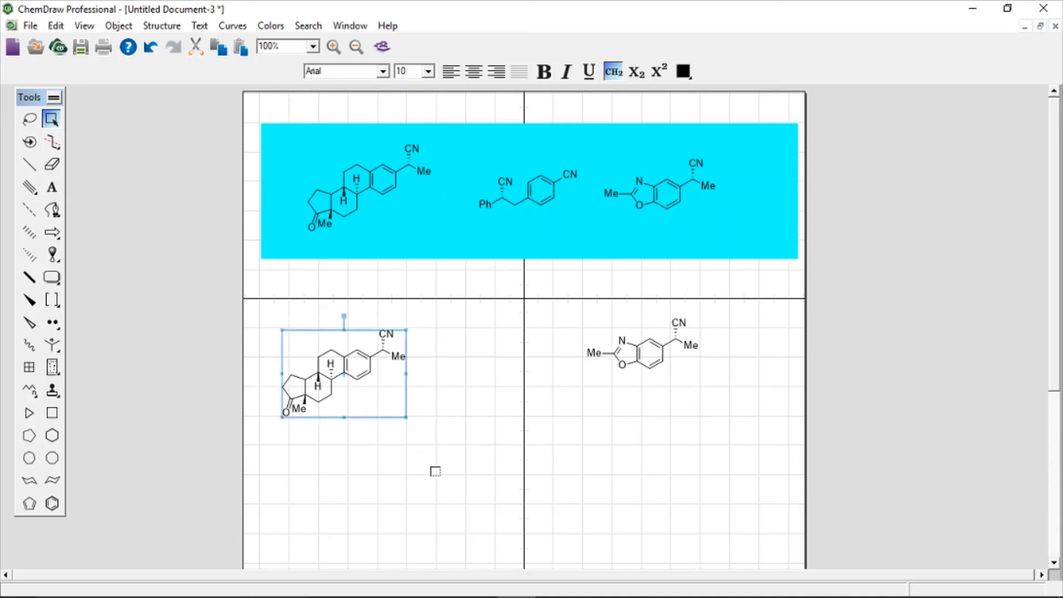
{"action": "left_click", "coordinate": [478, 453]}
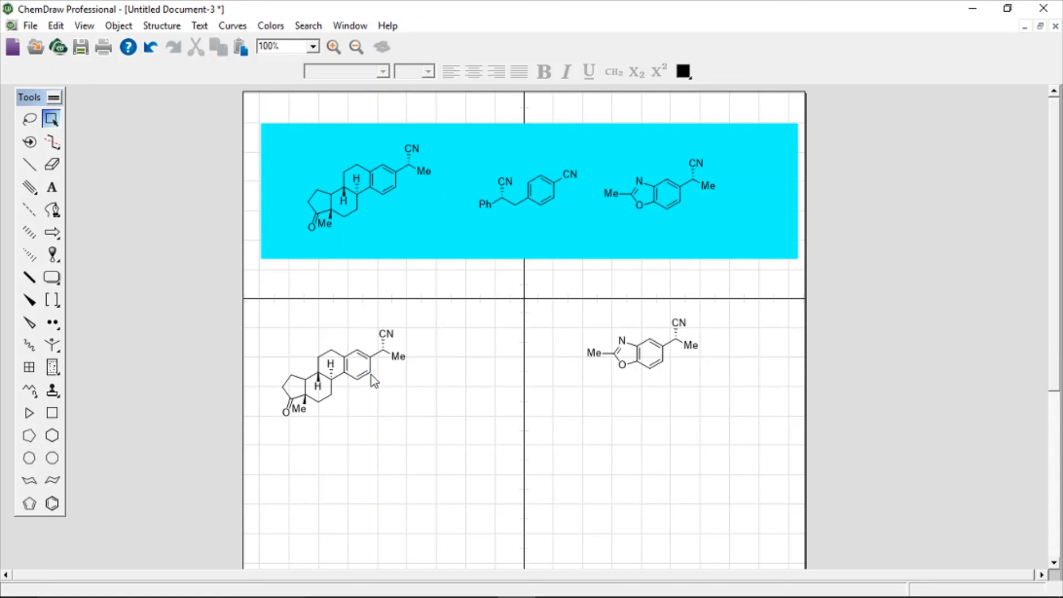
{"action": "double_click", "coordinate": [370, 373]}
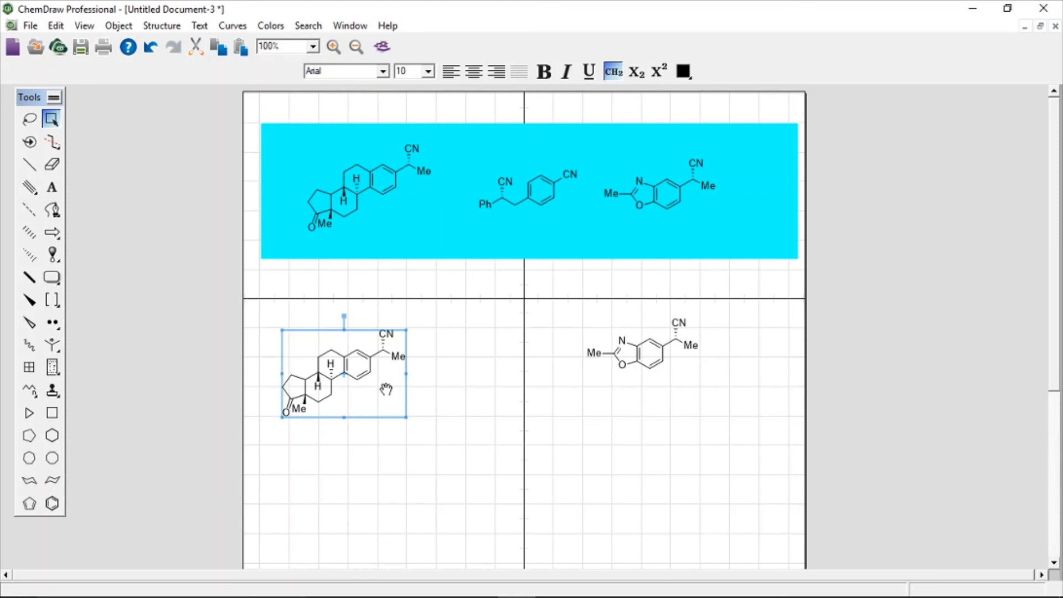
{"action": "left_click_drag", "start_coordinate": [386, 389], "coordinate": [472, 371]}
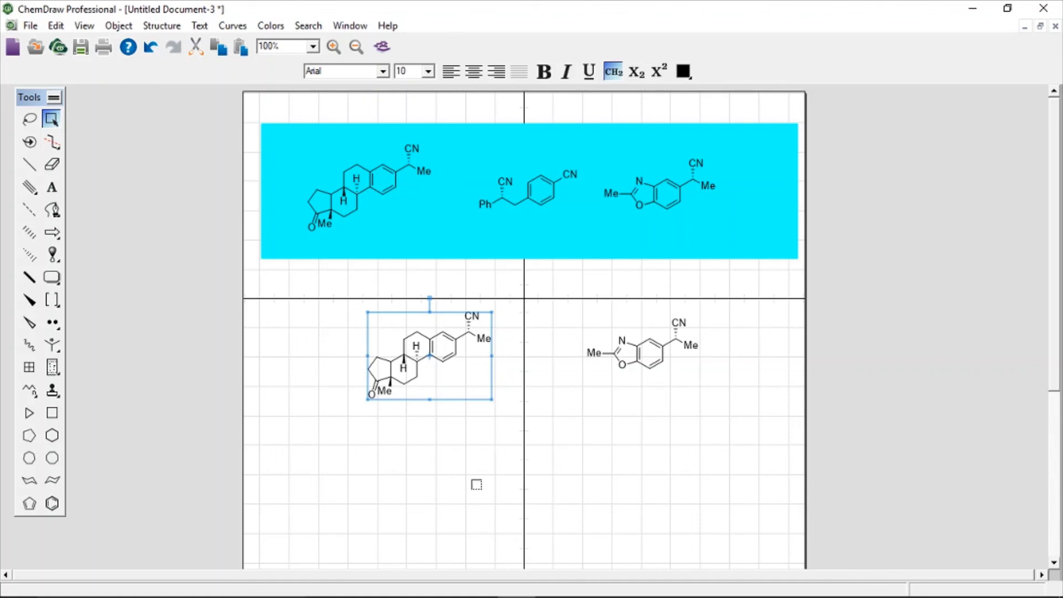
{"action": "mouse_move", "coordinate": [451, 595]}
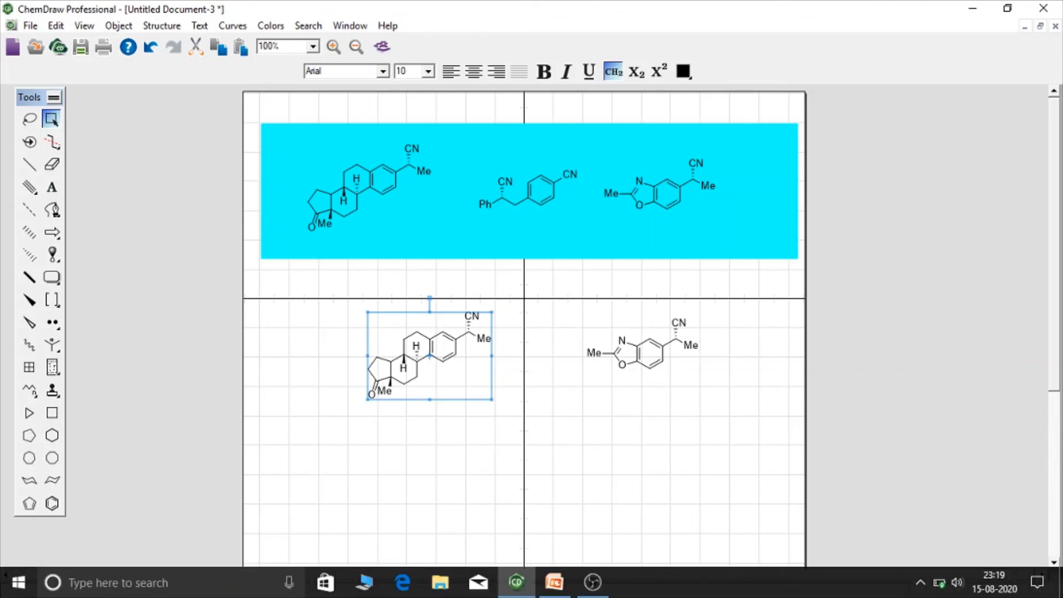